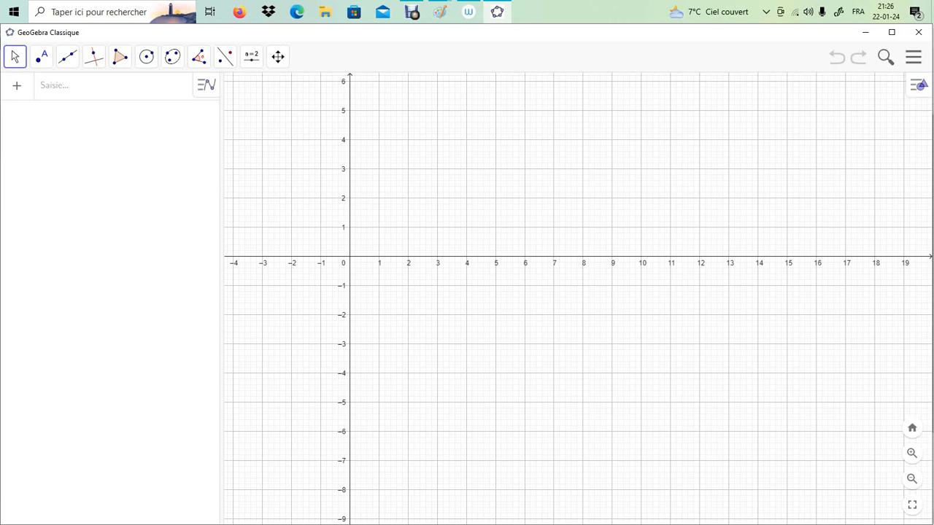
Show the spreadsheet view (Tableur) beside the graphics view and widen it to reveal columns A to J.
{"action": "left_click", "coordinate": [919, 85]}
{"action": "left_click", "coordinate": [890, 86]}
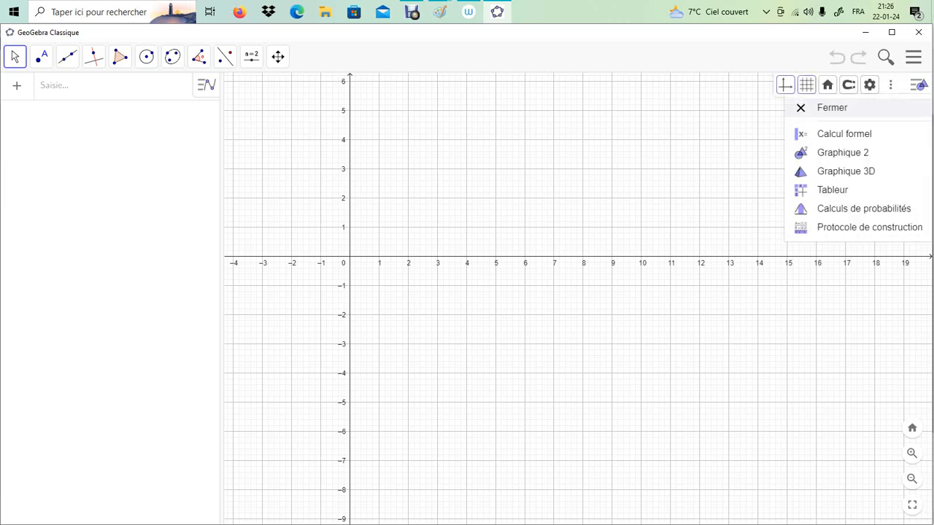
{"action": "left_click", "coordinate": [833, 190]}
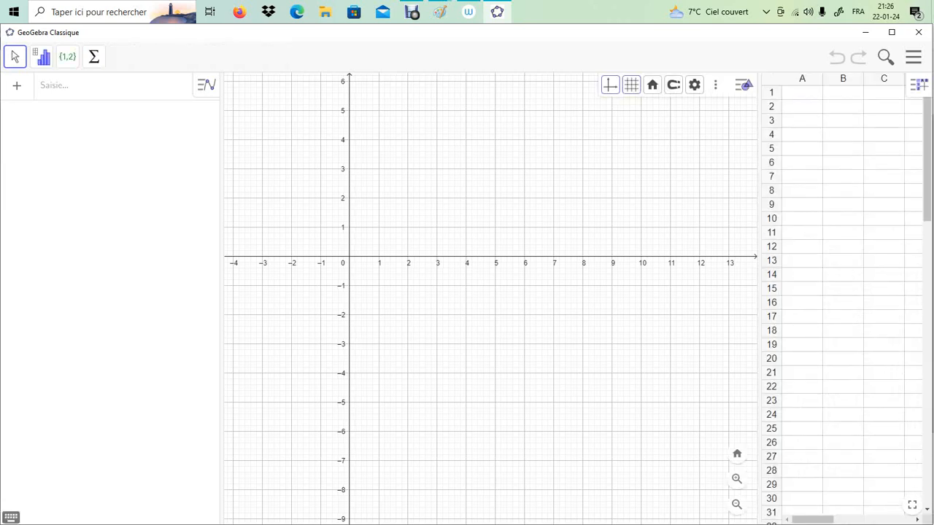
{"action": "left_click_drag", "start_coordinate": [760, 292], "coordinate": [459, 292]}
Enter the column headings 'x in cell C4 and 'y in cell D4.
{"action": "left_click", "coordinate": [584, 135]}
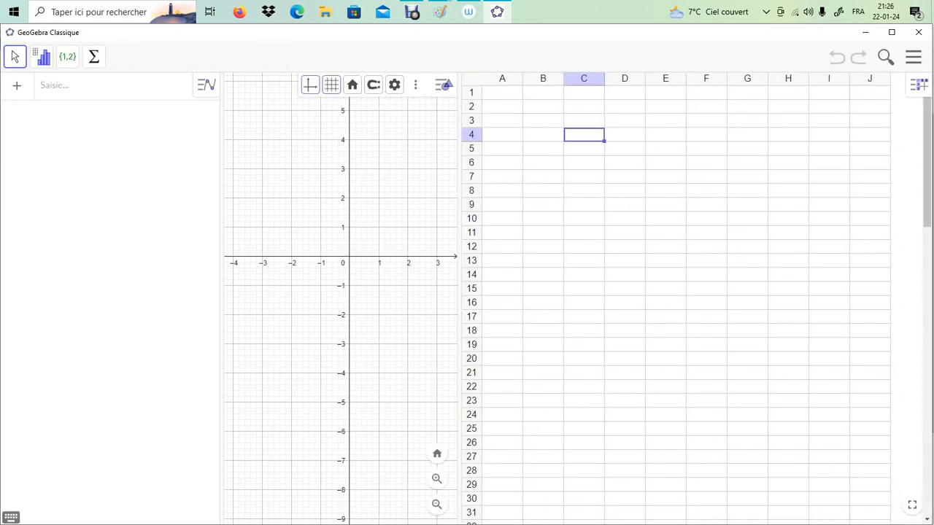
{"action": "type", "text": "x"}
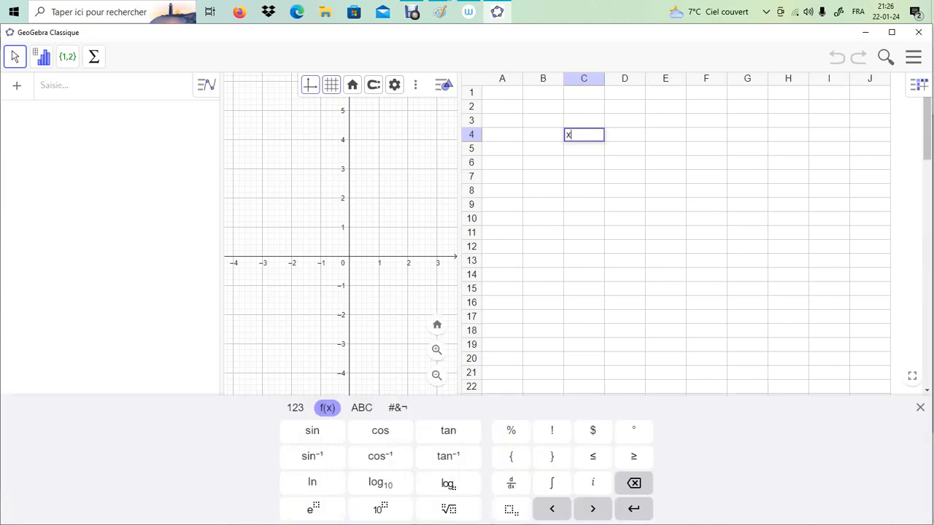
{"action": "key", "text": "BackSpace"}
{"action": "type", "text": "x"}
{"action": "key", "text": "Tab"}
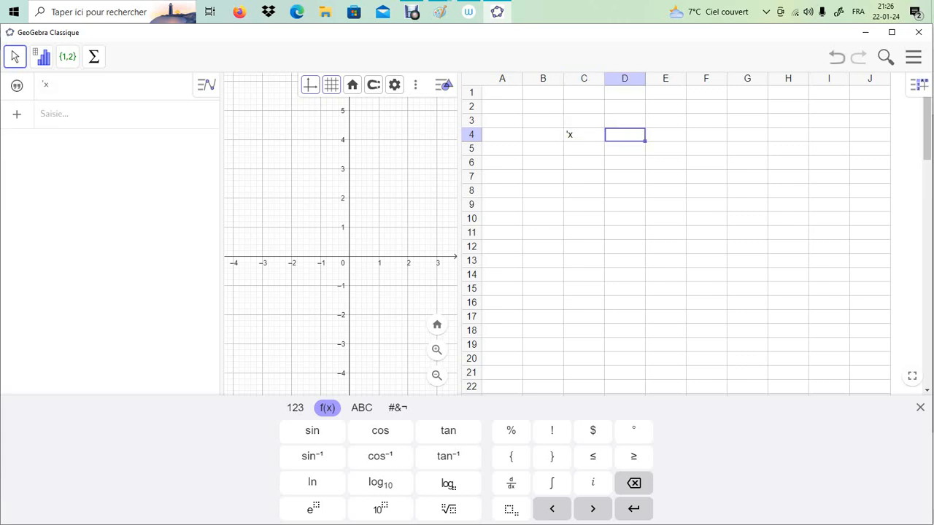
{"action": "type", "text": "'y"}
{"action": "key", "text": "Return"}
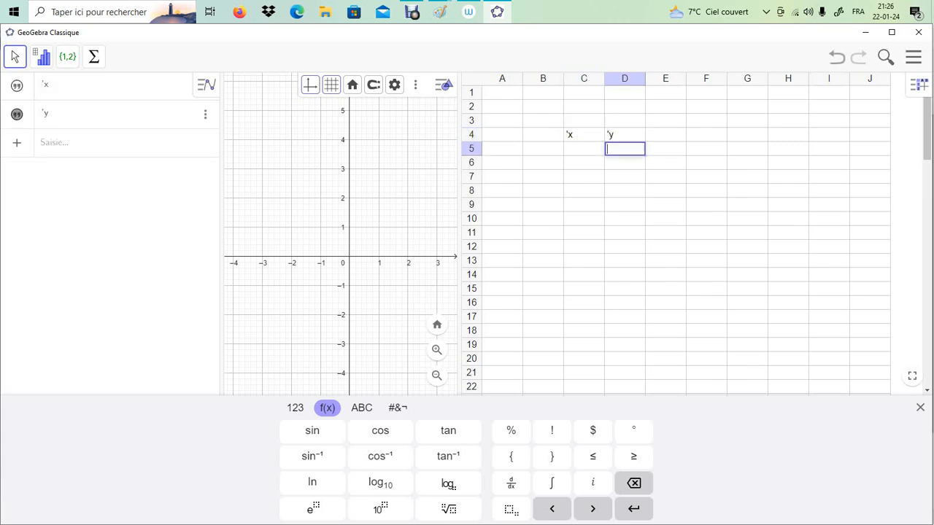
Enter the first two data pairs under the headings: 1 and 1 in C5:D5, 2 and 4 in C6:D6.
{"action": "left_click", "coordinate": [584, 148]}
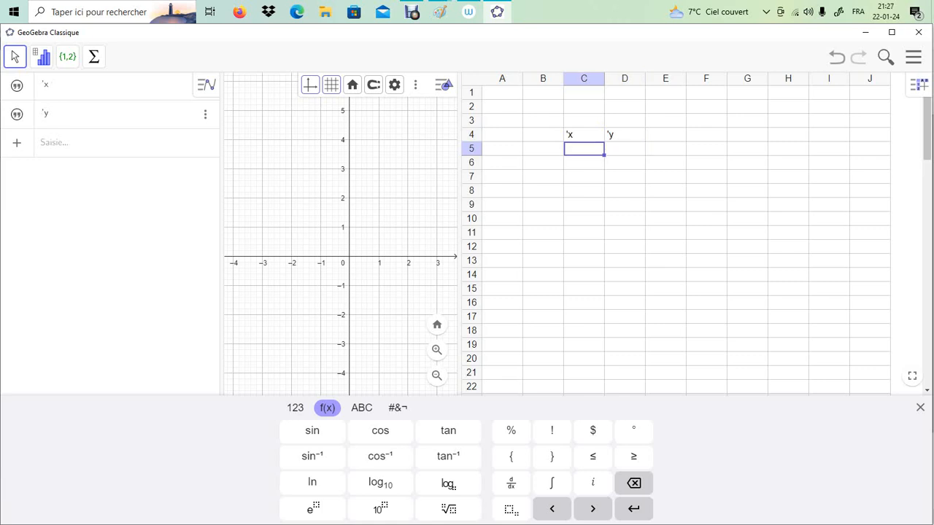
{"action": "type", "text": "1"}
{"action": "key", "text": "Tab"}
{"action": "type", "text": "1"}
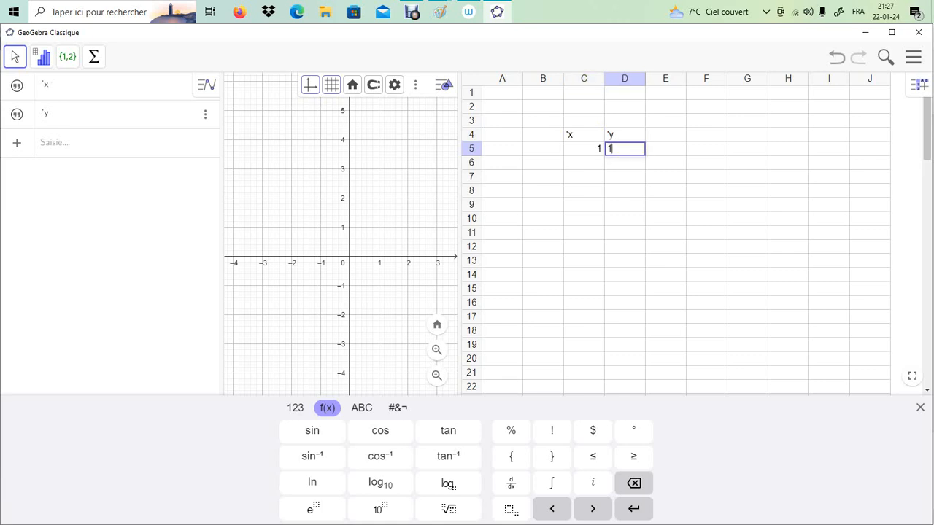
{"action": "key", "text": "Return"}
{"action": "left_click", "coordinate": [583, 163]}
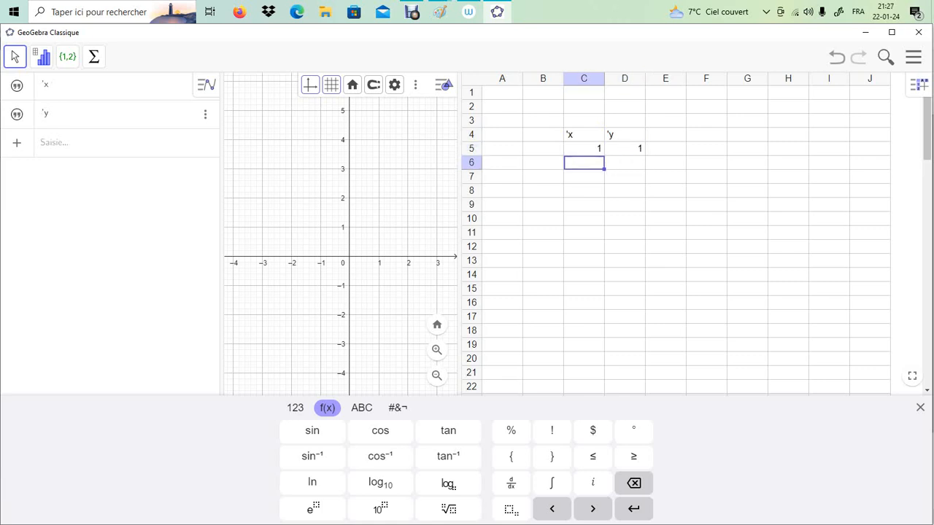
{"action": "type", "text": "2"}
{"action": "key", "text": "Tab"}
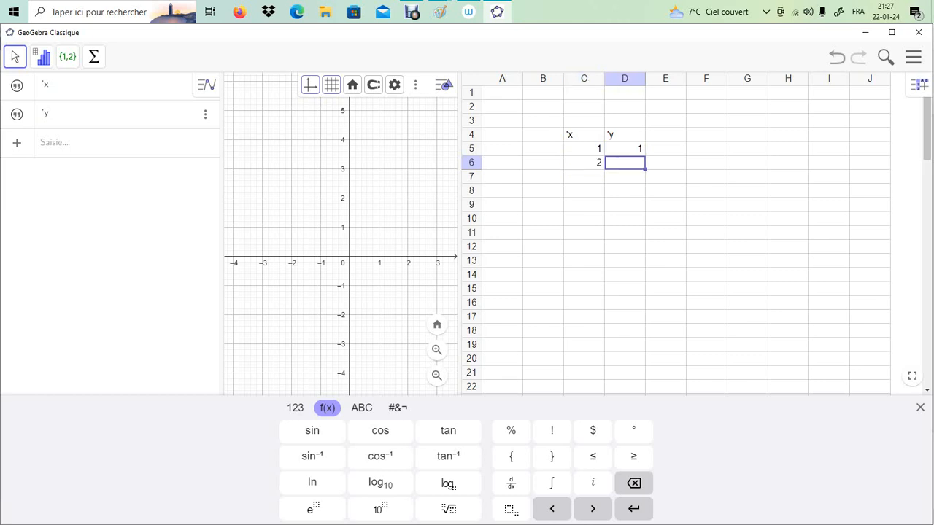
{"action": "type", "text": "4"}
{"action": "key", "text": "Return"}
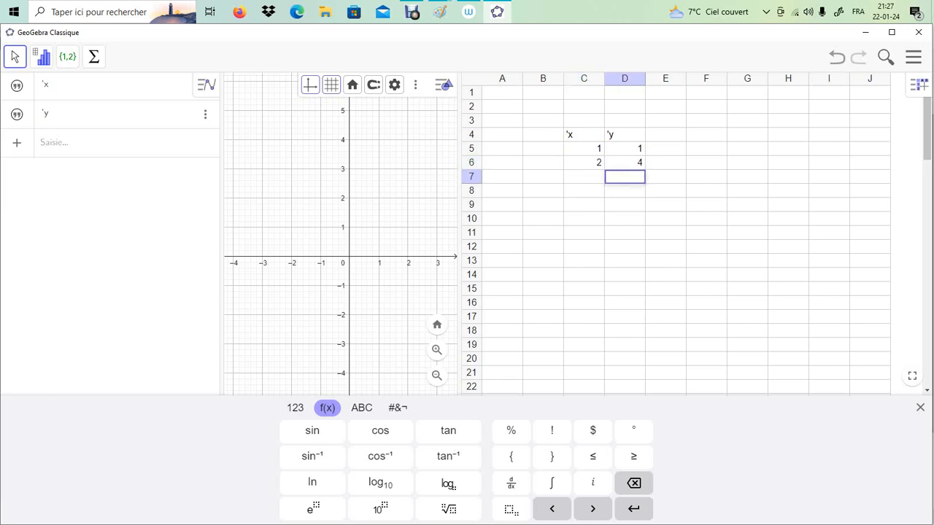
Enter the data pairs 3 and 9 in C7:D7, and 4 and 25 in C8:D8.
{"action": "left_click", "coordinate": [584, 176]}
{"action": "type", "text": "3"}
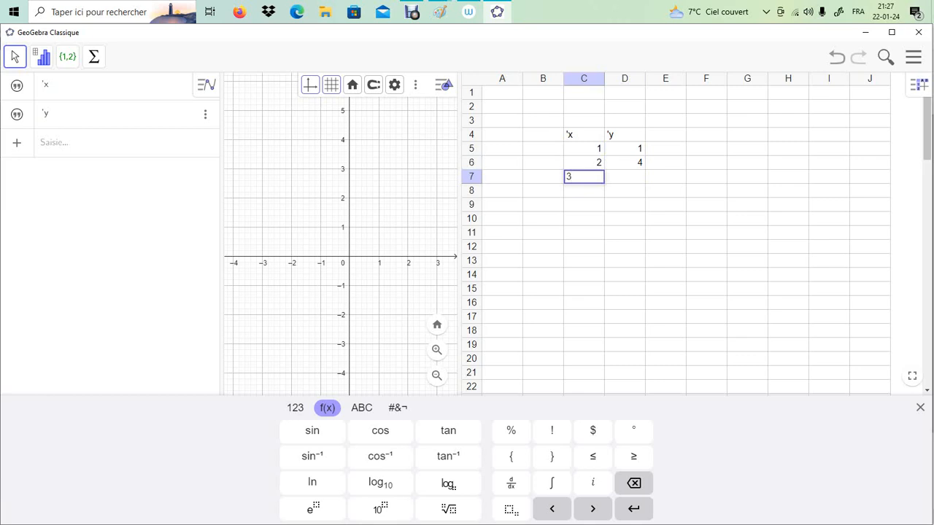
{"action": "key", "text": "Tab"}
{"action": "type", "text": "9"}
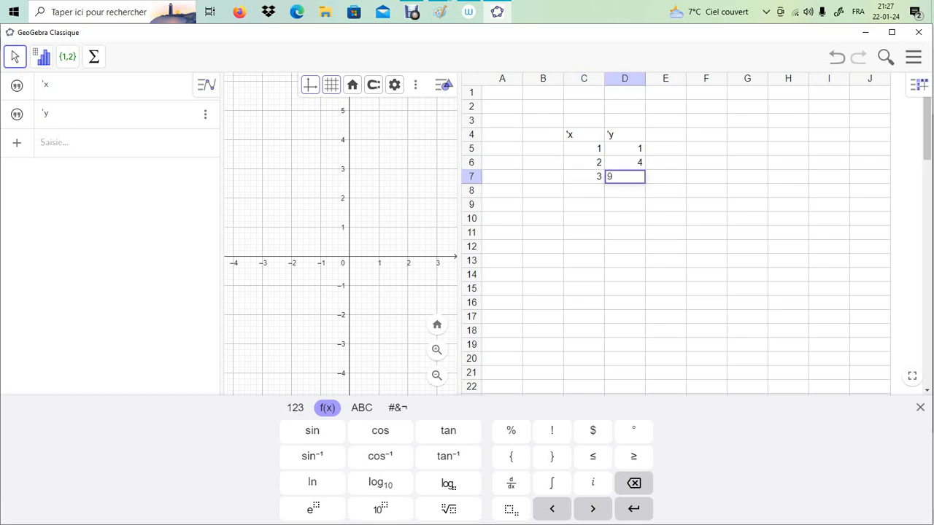
{"action": "key", "text": "Return"}
{"action": "key", "text": "Left"}
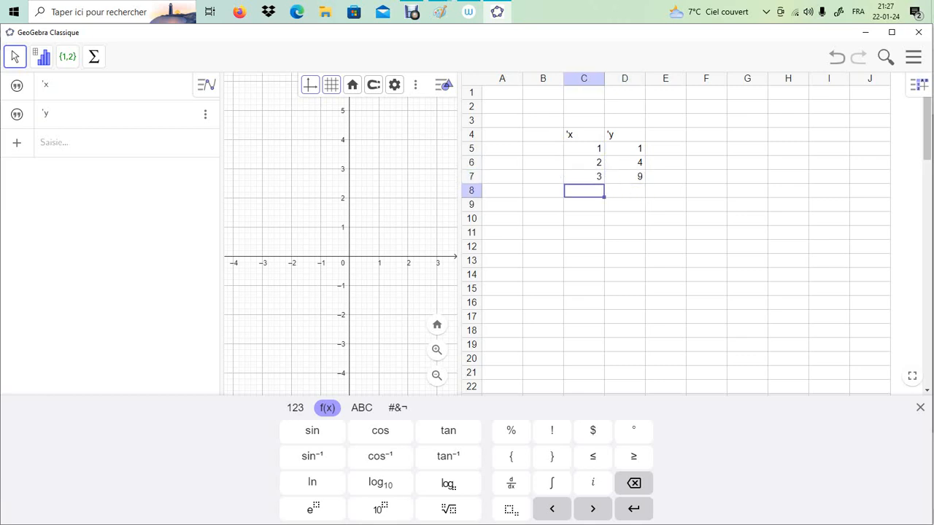
{"action": "type", "text": "4"}
{"action": "key", "text": "Tab"}
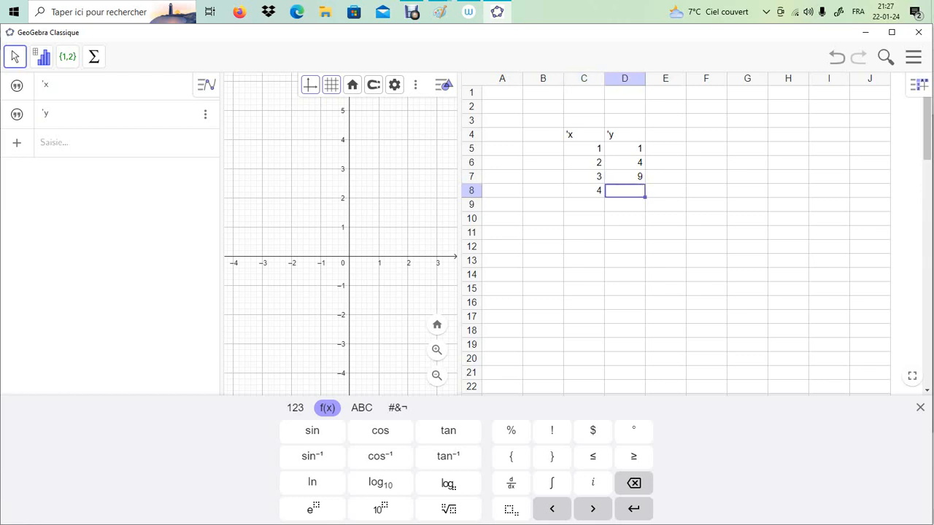
{"action": "type", "text": "25"}
{"action": "key", "text": "Return"}
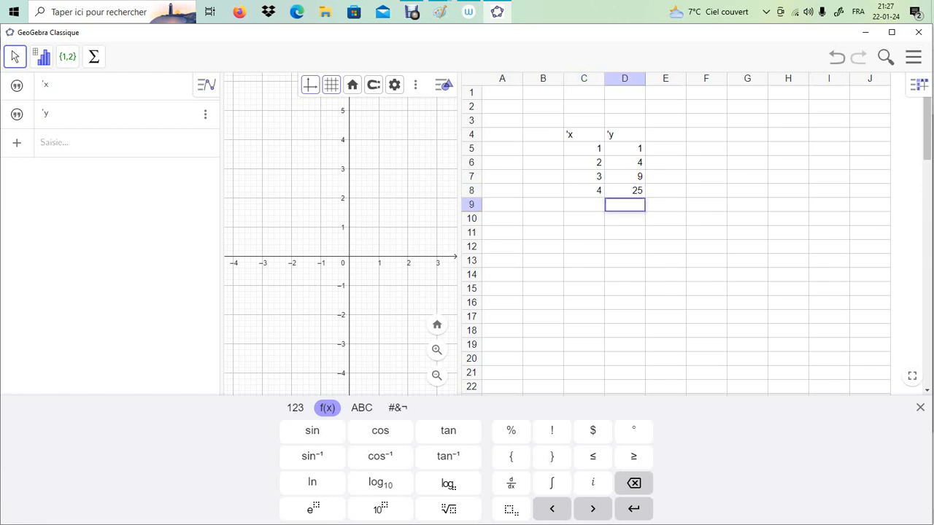
Enter the pair 5 and 25 in C9:D9 and correct the y value in D8 to 16.
{"action": "key", "text": "Left"}
{"action": "type", "text": "5"}
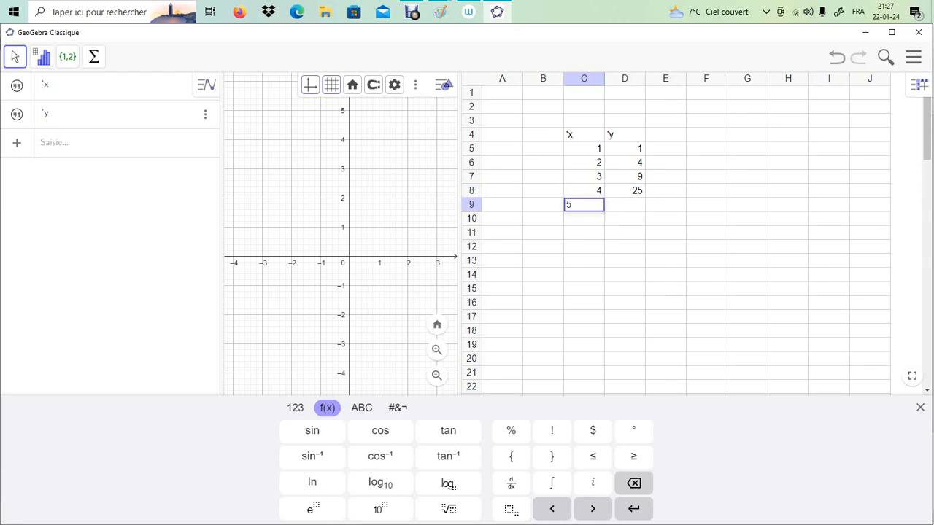
{"action": "key", "text": "Tab"}
{"action": "type", "text": "25"}
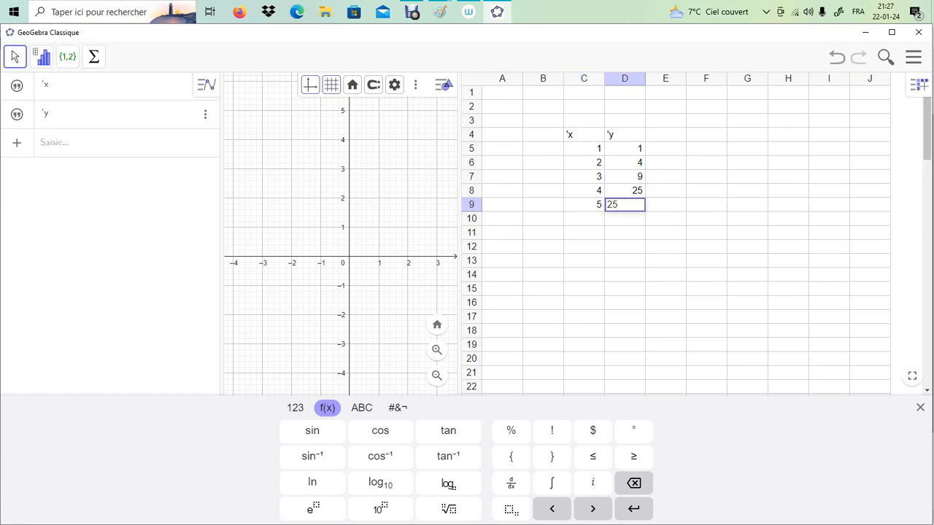
{"action": "key", "text": "Up"}
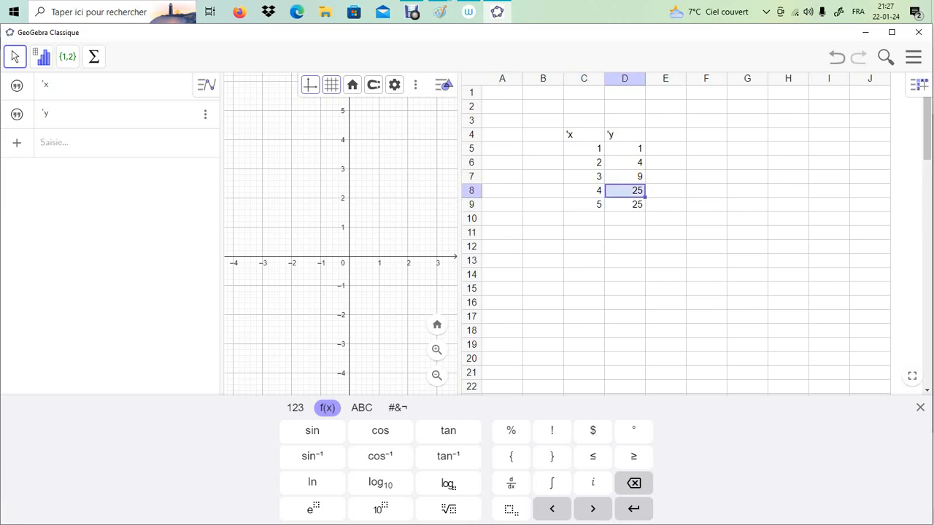
{"action": "type", "text": "16"}
{"action": "key", "text": "Return"}
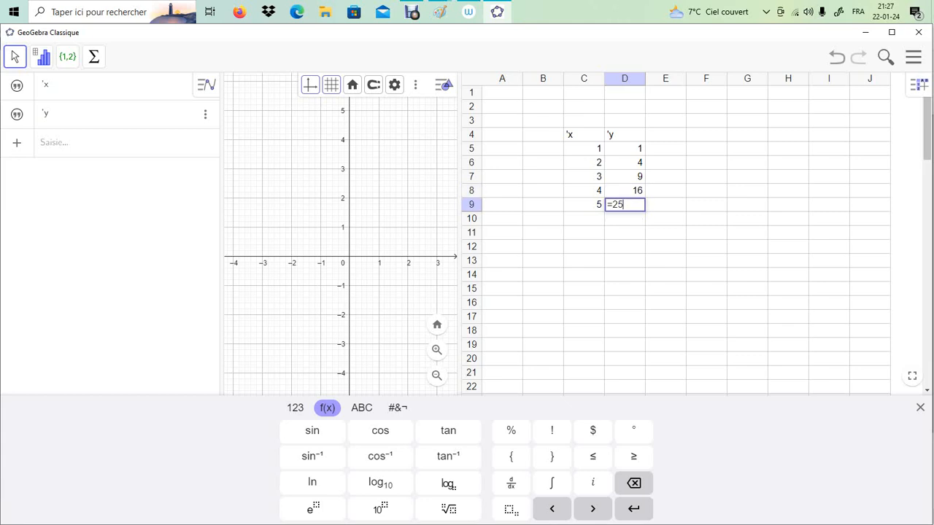
{"action": "key", "text": "Return"}
Enter the last data pair, 6 in C10 and 36 in D10.
{"action": "key", "text": "Left"}
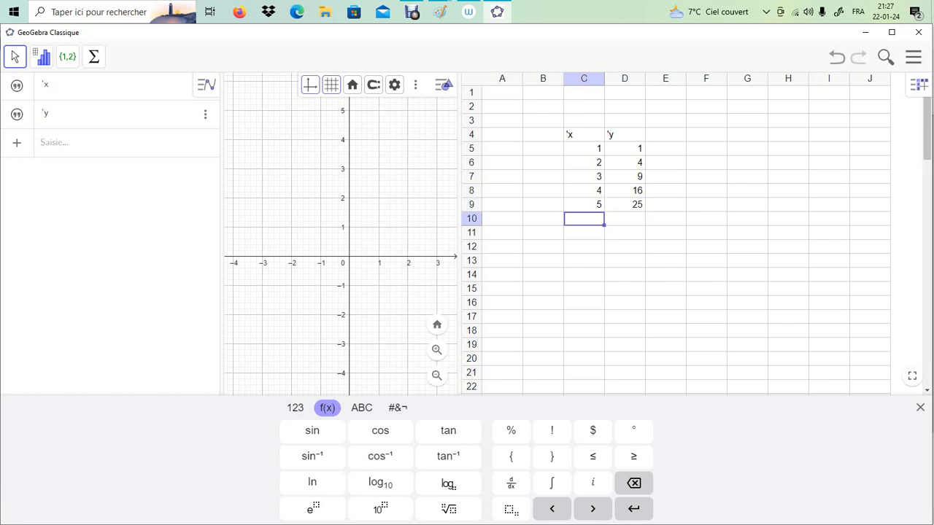
{"action": "type", "text": "6"}
{"action": "key", "text": "Right"}
{"action": "key", "text": "Right"}
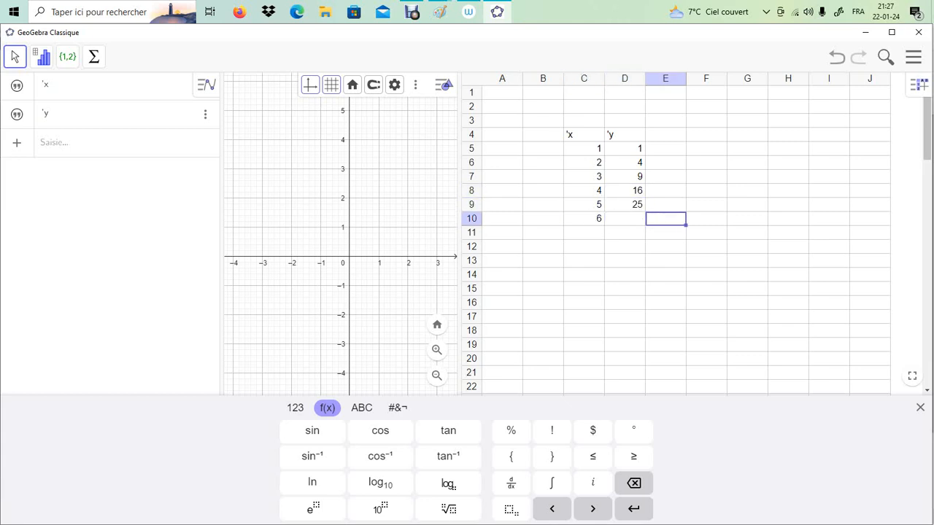
{"action": "key", "text": "Left"}
{"action": "type", "text": "36"}
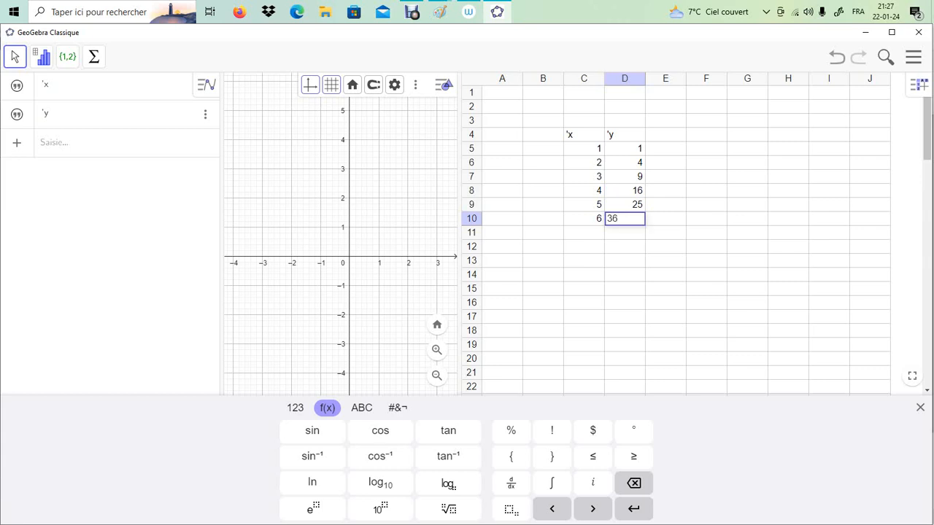
{"action": "key", "text": "Return"}
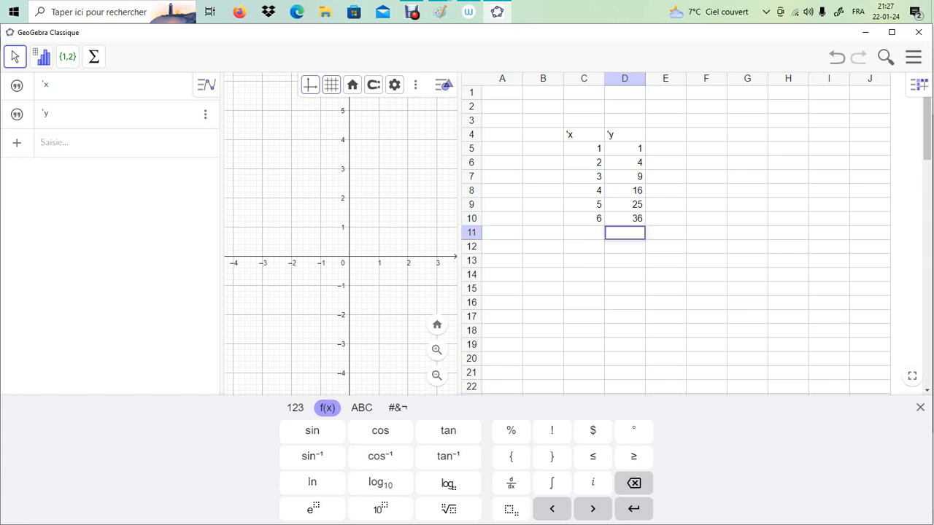
Create a list from the x values in cells C5:C10.
{"action": "left_click_drag", "start_coordinate": [583, 149], "coordinate": [584, 218]}
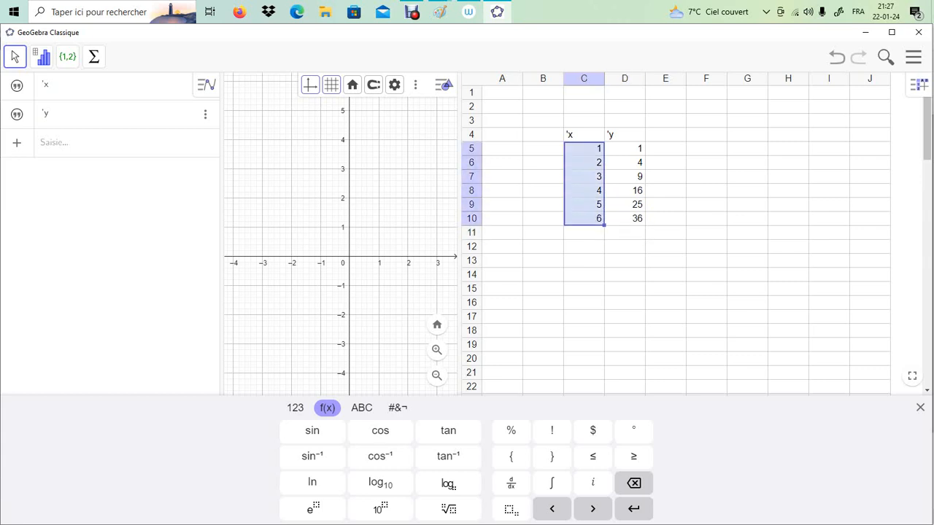
{"action": "right_click", "coordinate": [584, 218]}
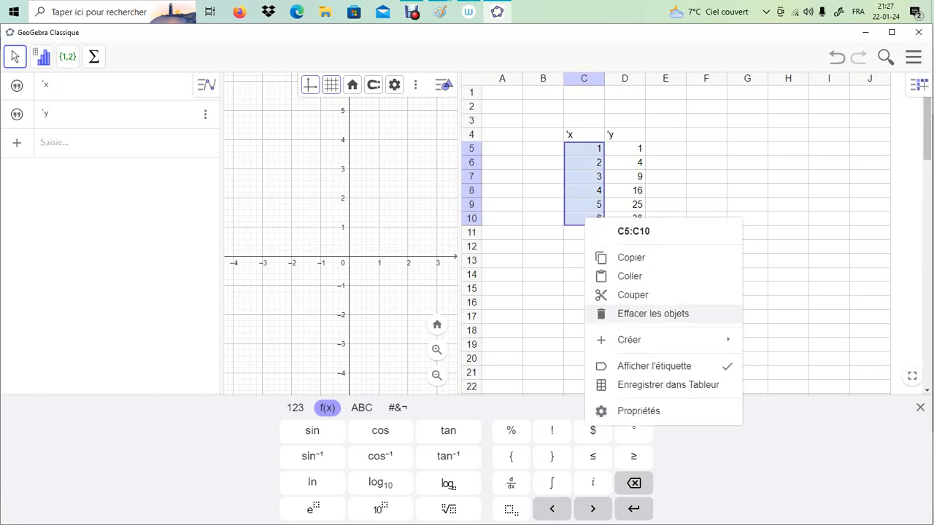
{"action": "mouse_move", "coordinate": [635, 340]}
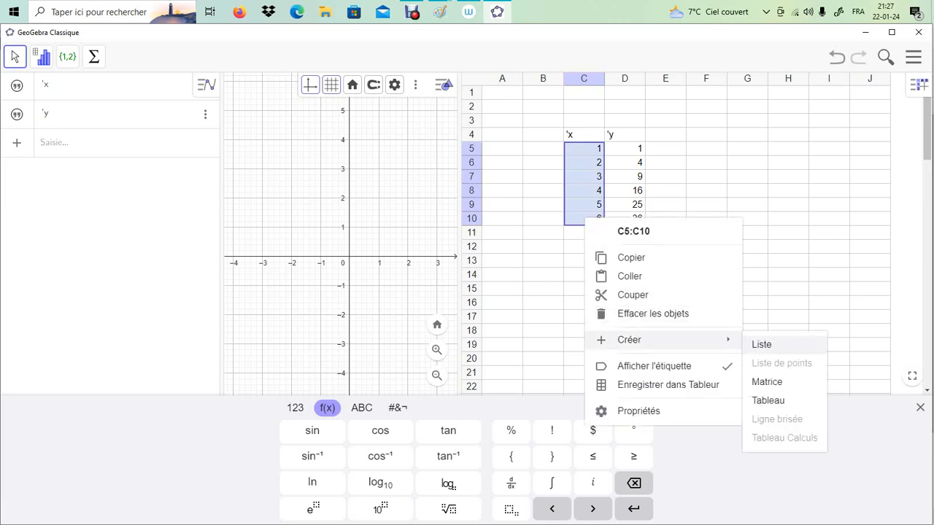
{"action": "left_click", "coordinate": [761, 344]}
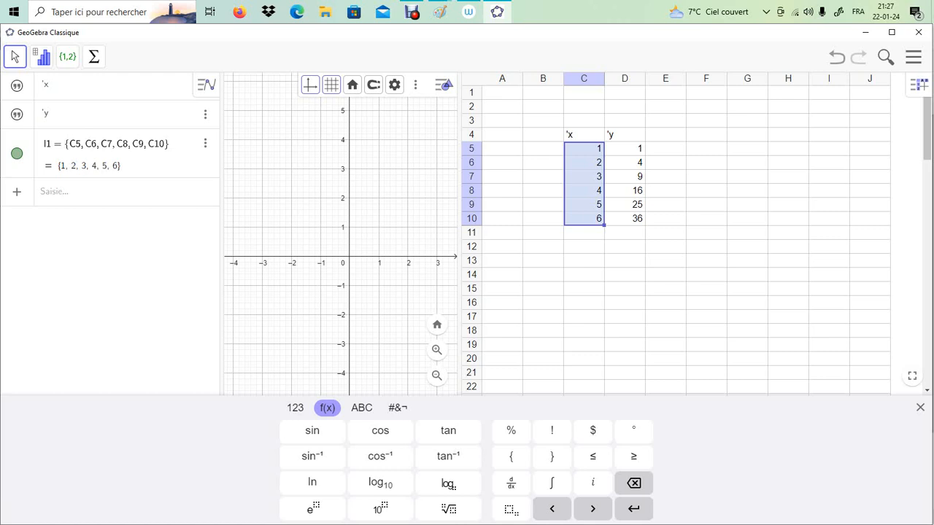
Create a list from the y values in cells D5:D10.
{"action": "left_click_drag", "start_coordinate": [624, 148], "coordinate": [625, 219]}
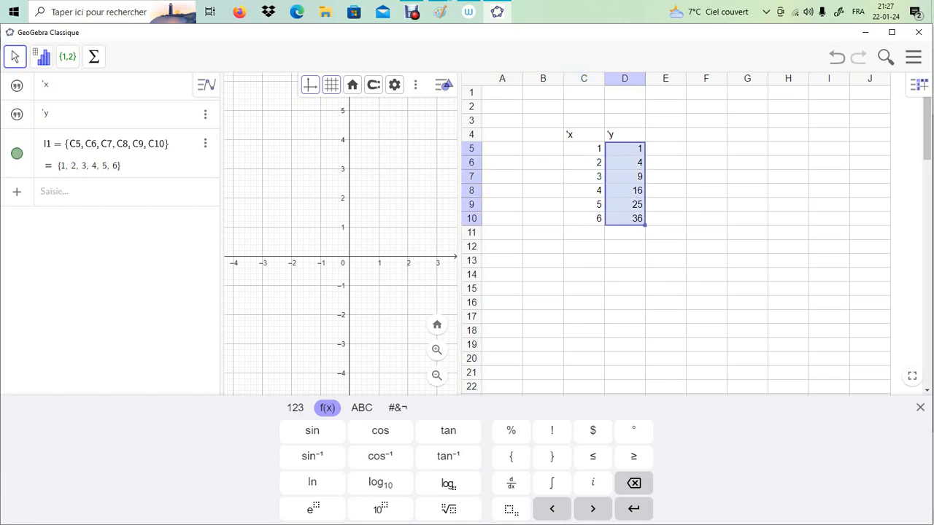
{"action": "right_click", "coordinate": [624, 216]}
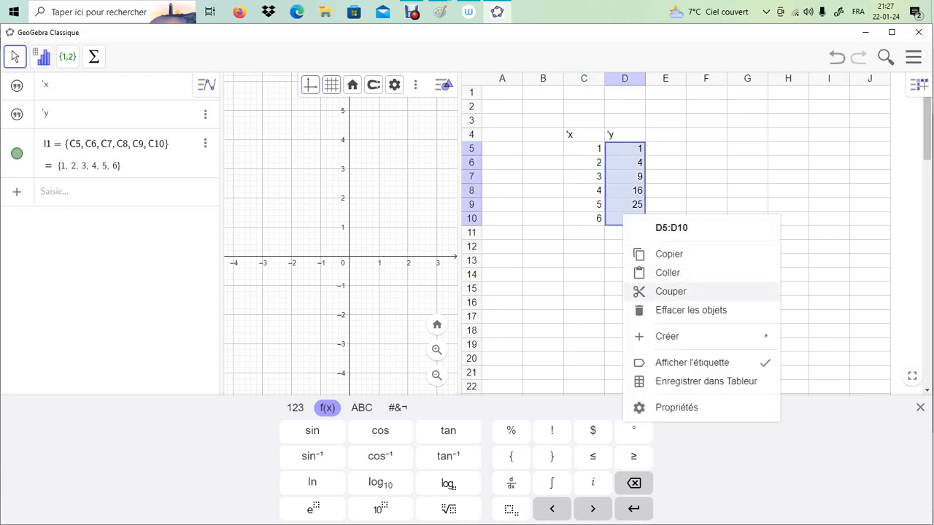
{"action": "mouse_move", "coordinate": [666, 336]}
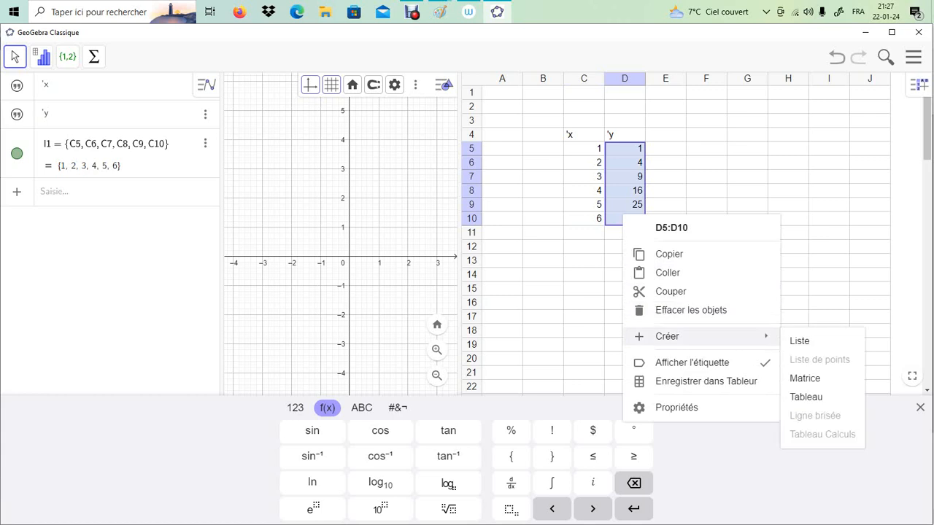
{"action": "left_click", "coordinate": [800, 341]}
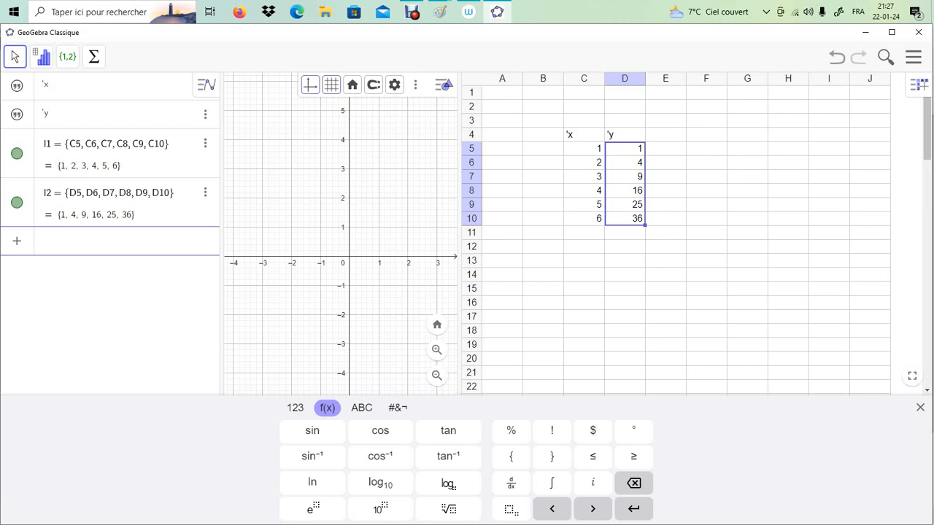
{"action": "left_click_drag", "start_coordinate": [460, 234], "coordinate": [771, 233]}
{"action": "left_click", "coordinate": [80, 240]}
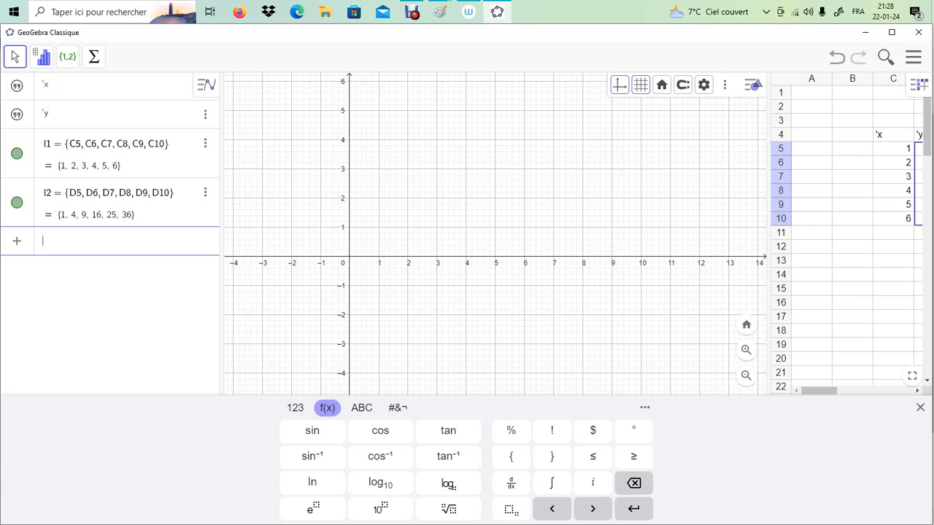
{"action": "left_click_drag", "start_coordinate": [768, 233], "coordinate": [490, 234]}
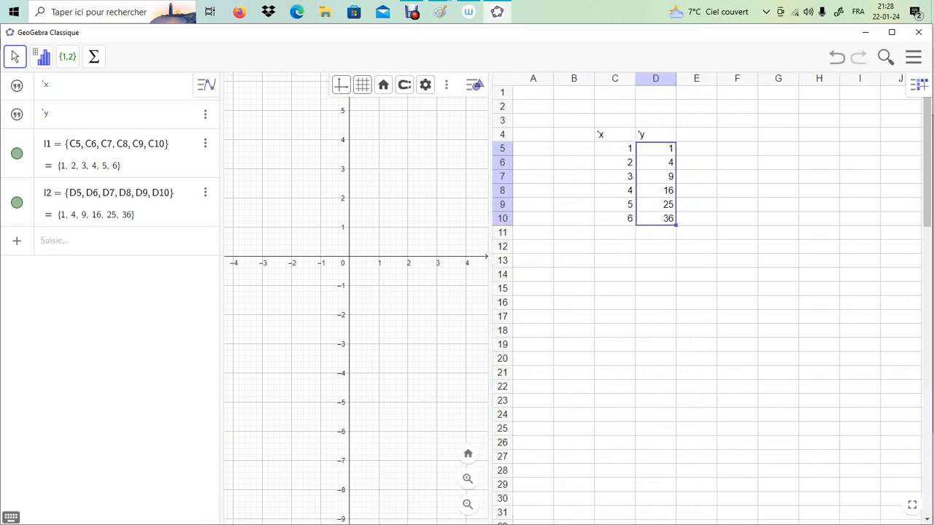
{"action": "left_click", "coordinate": [696, 162]}
{"action": "left_click_drag", "start_coordinate": [696, 162], "coordinate": [818, 344]}
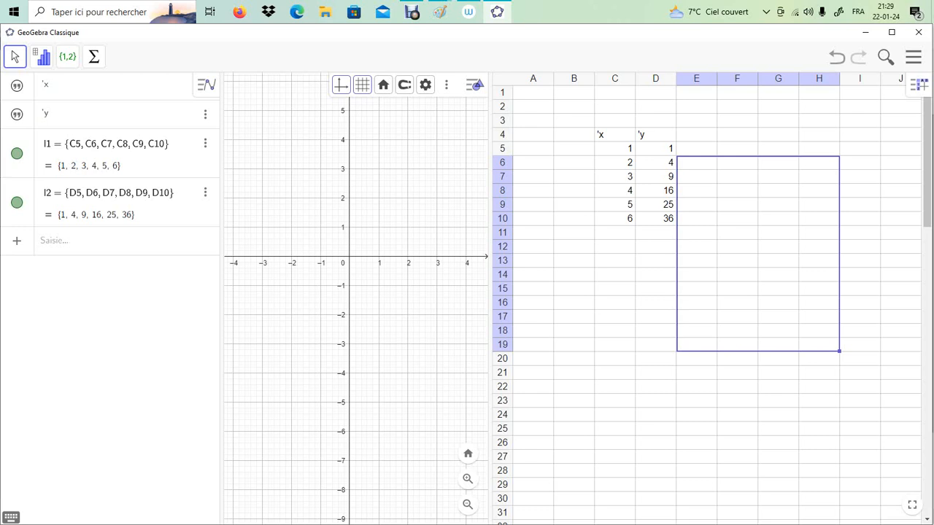
Create a single combined list from all the x and y values in cells C5:D10.
{"action": "left_click_drag", "start_coordinate": [615, 148], "coordinate": [655, 218]}
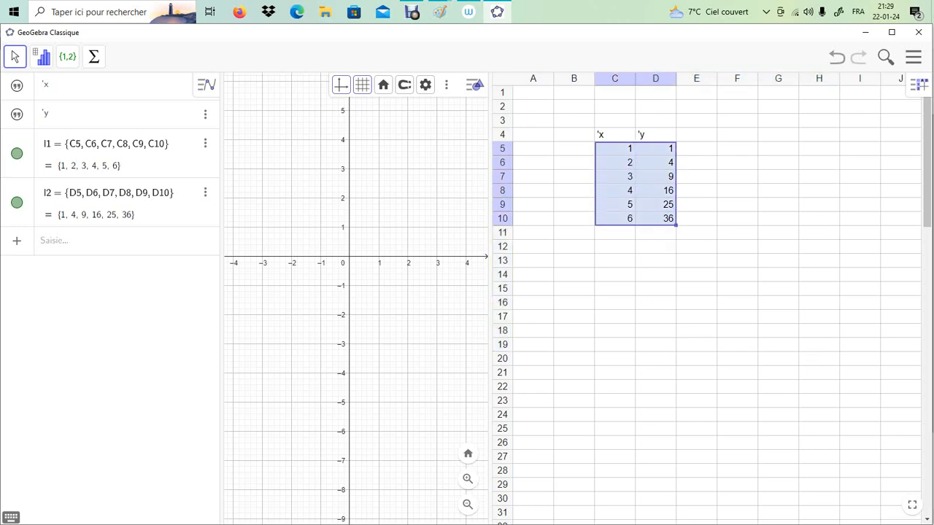
{"action": "right_click", "coordinate": [633, 187]}
{"action": "mouse_move", "coordinate": [679, 310]}
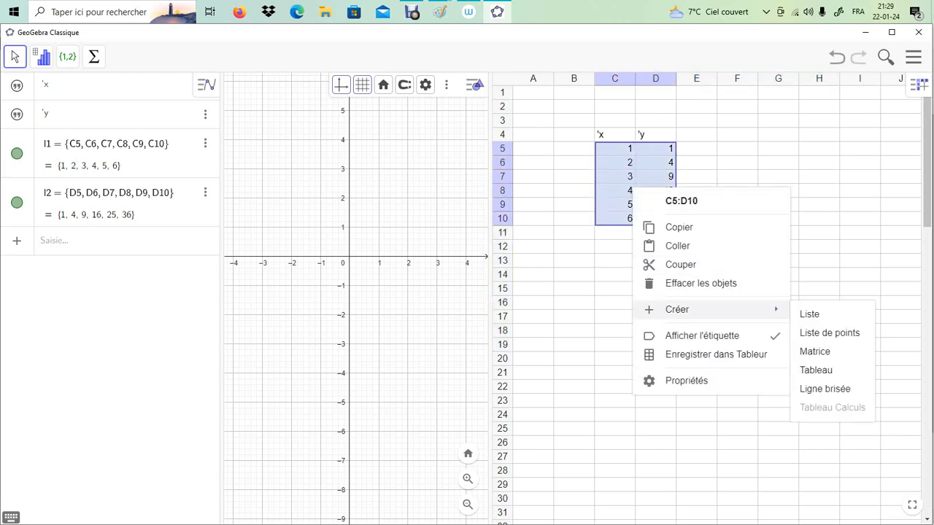
{"action": "left_click", "coordinate": [809, 314]}
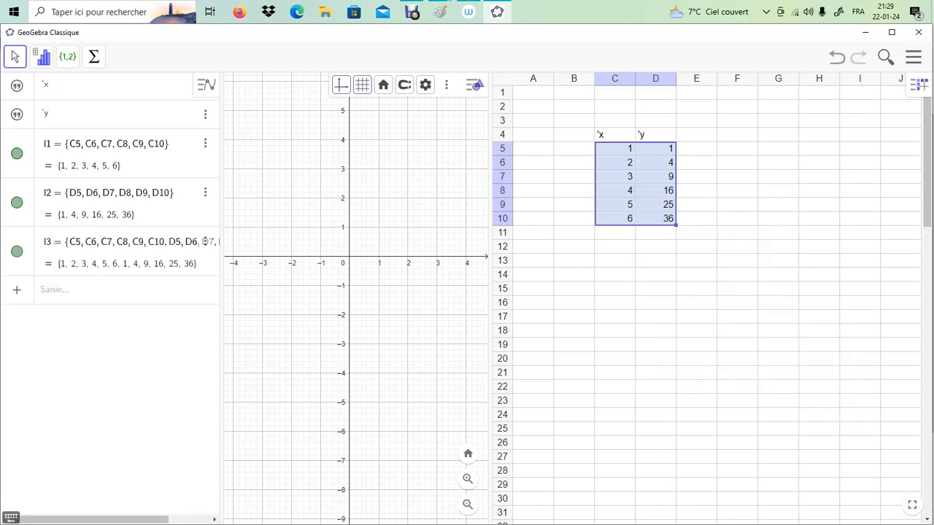
Widen the algebra and graphics views, shrinking the spreadsheet view to a narrow strip.
{"action": "left_click_drag", "start_coordinate": [221, 241], "coordinate": [338, 241]}
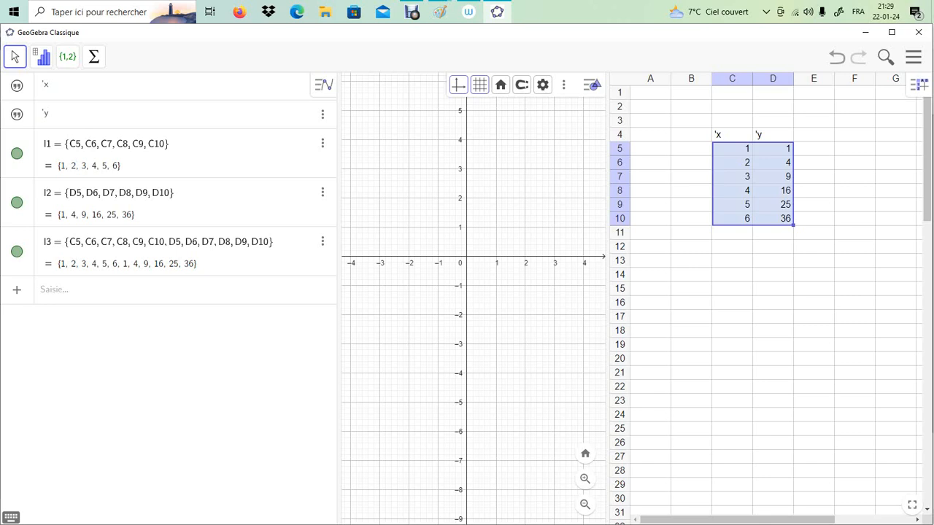
{"action": "left_click_drag", "start_coordinate": [607, 292], "coordinate": [692, 291]}
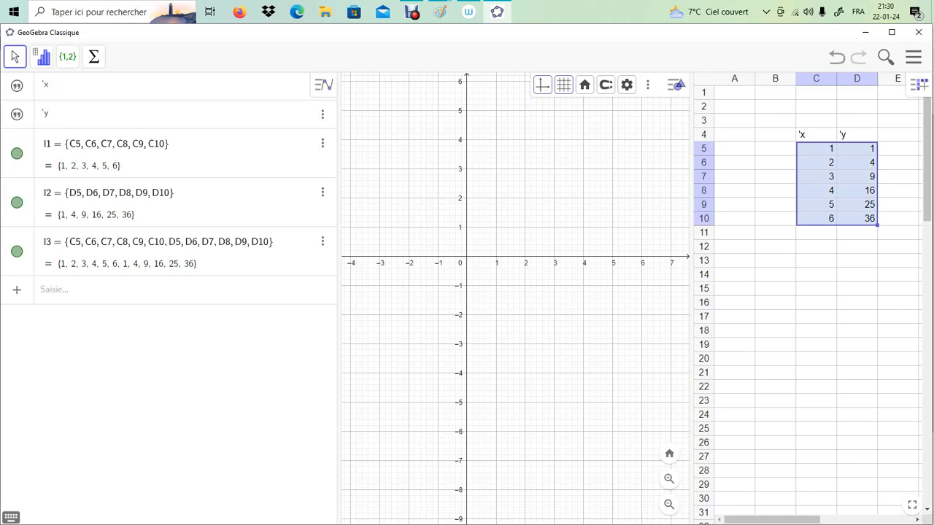
{"action": "left_click_drag", "start_coordinate": [691, 292], "coordinate": [877, 292]}
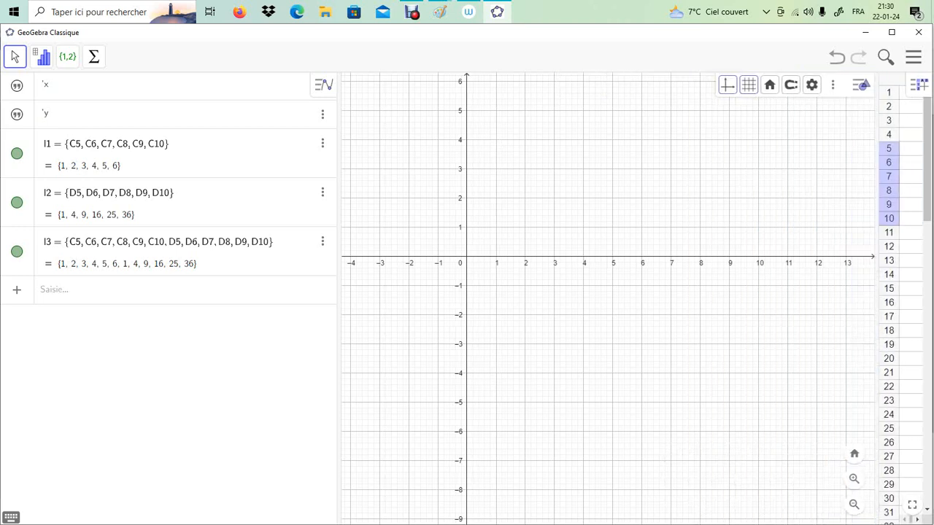
Delete the combined list l3 from the algebra view.
{"action": "left_click", "coordinate": [145, 290]}
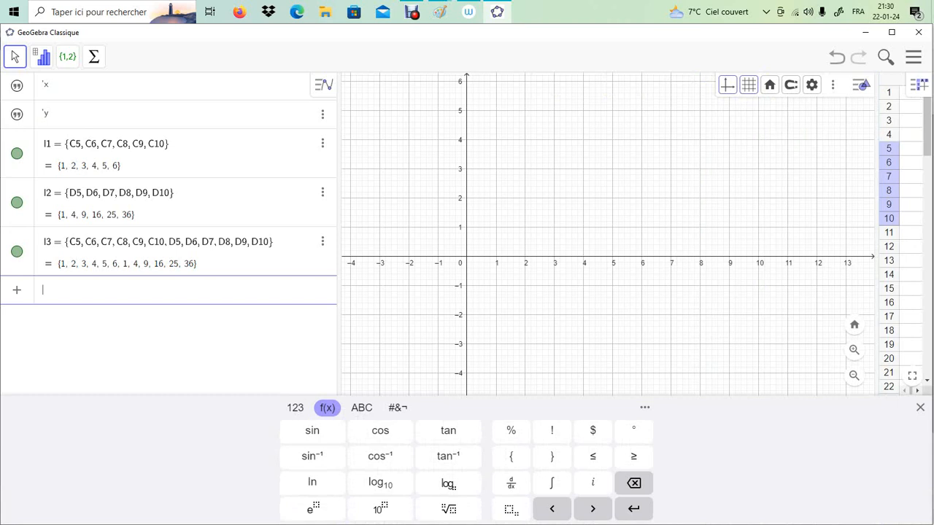
{"action": "left_click", "coordinate": [323, 240]}
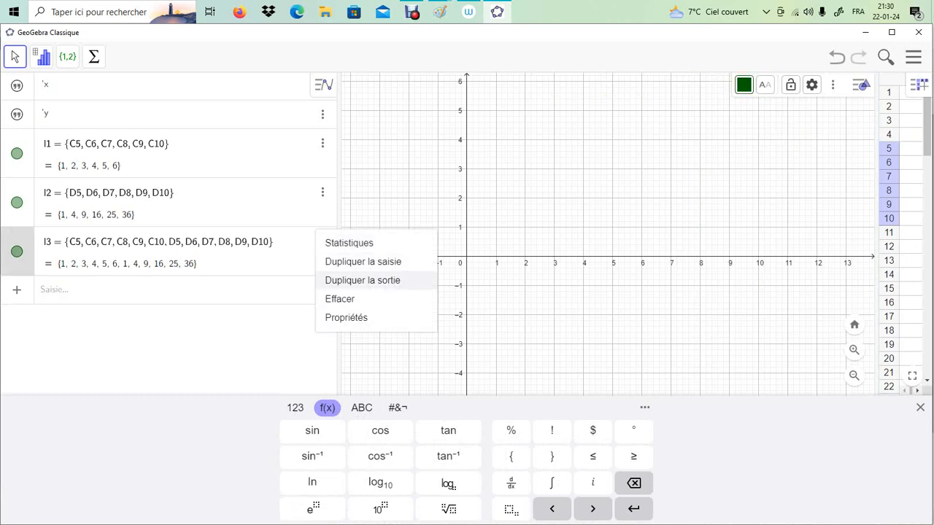
{"action": "left_click", "coordinate": [340, 299]}
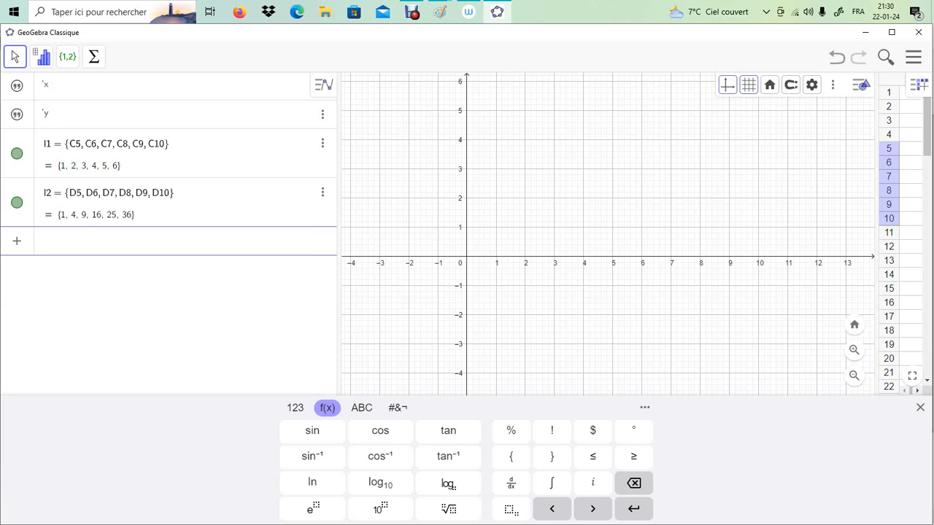
Define a function from the two lists with the command FonctionDonnées(l1, l2).
{"action": "type", "text": "fonc"}
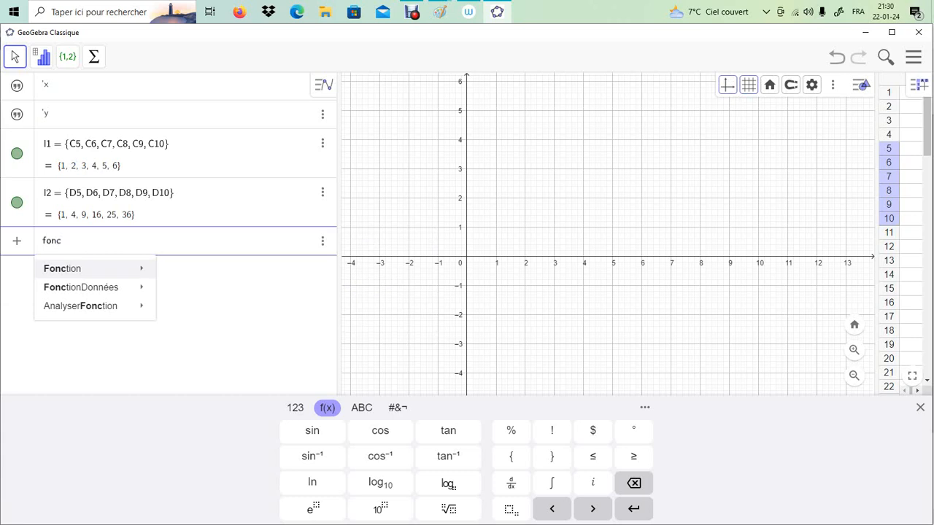
{"action": "key", "text": "Down"}
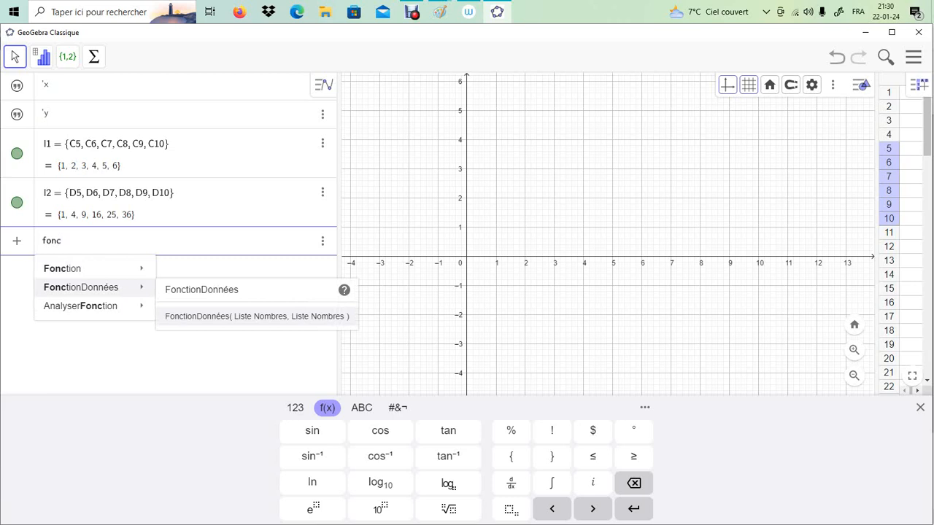
{"action": "key", "text": "Return"}
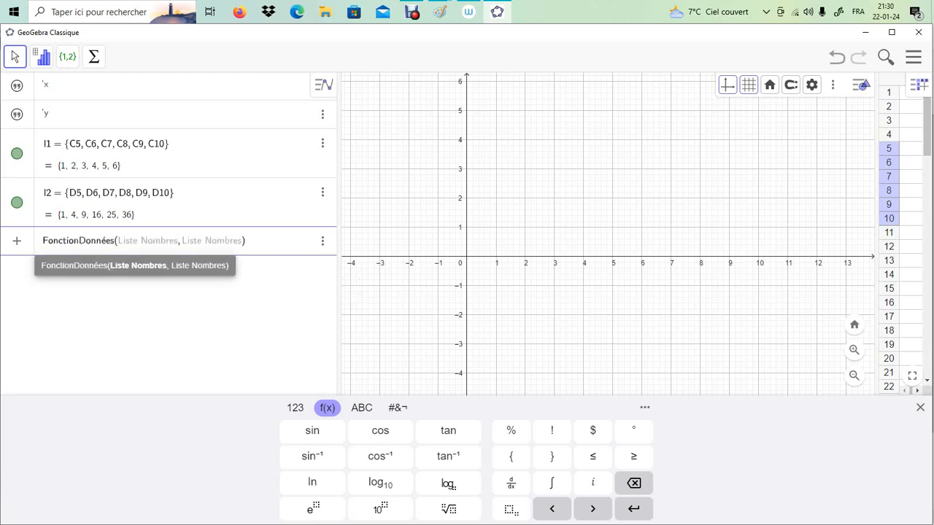
{"action": "type", "text": "L"}
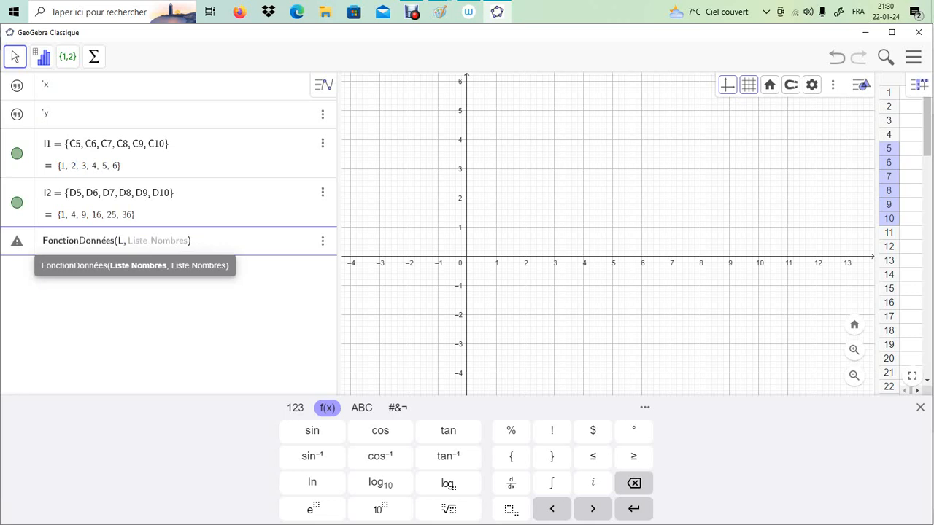
{"action": "key", "text": "BackSpace"}
{"action": "type", "text": "l1"}
{"action": "key", "text": "Right"}
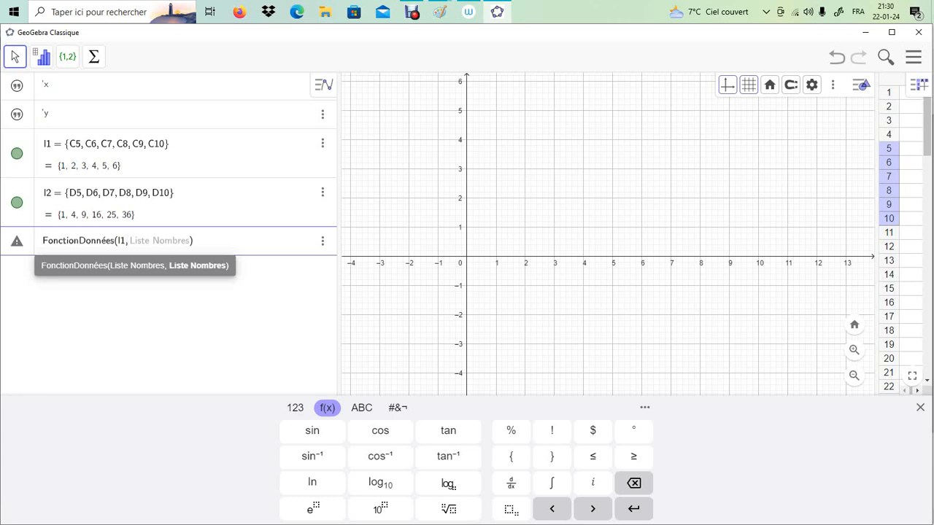
{"action": "type", "text": "l2"}
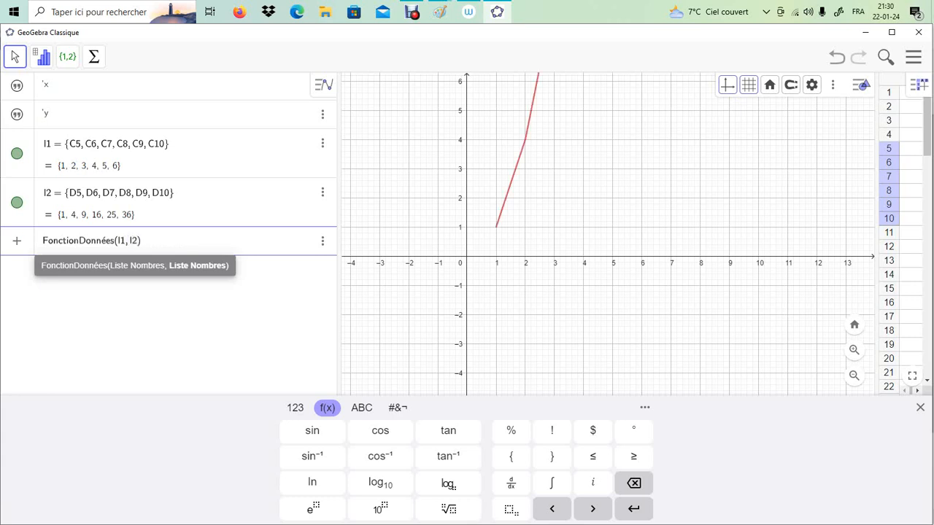
{"action": "key", "text": "Return"}
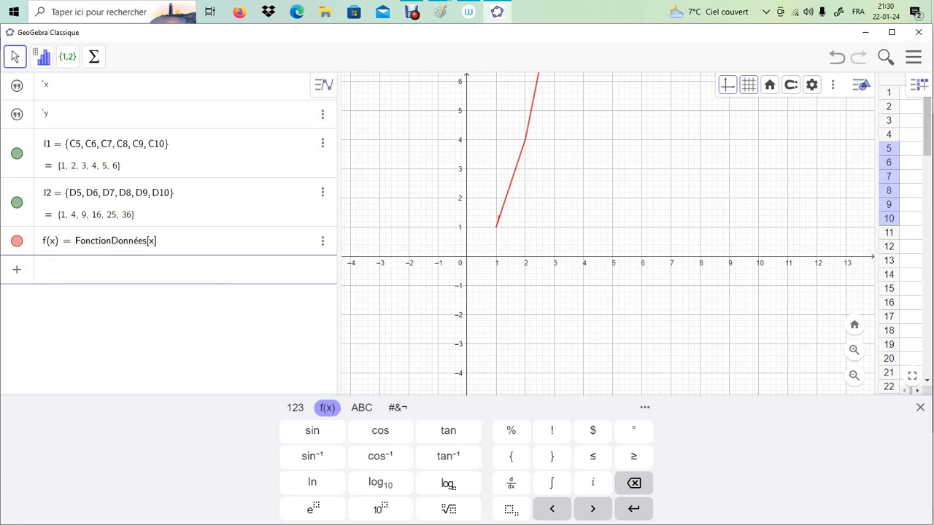
Narrow the algebra view and add the points (1, 1) and (2, 4) to the graph.
{"action": "left_click_drag", "start_coordinate": [339, 234], "coordinate": [226, 233]}
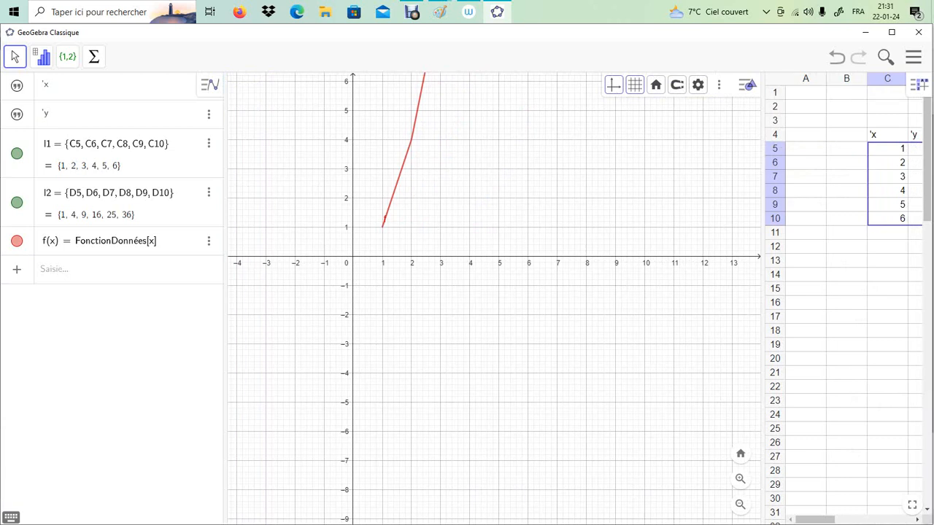
{"action": "left_click", "coordinate": [109, 269]}
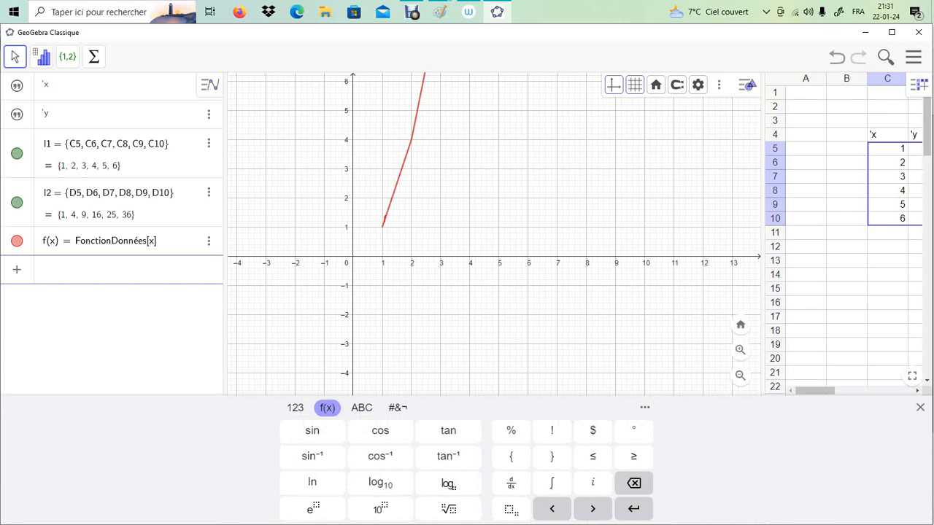
{"action": "type", "text": "1,"}
{"action": "key", "text": "BackSpace"}
{"action": "key", "text": "BackSpace"}
{"action": "type", "text": "(1, 1"}
{"action": "key", "text": "Return"}
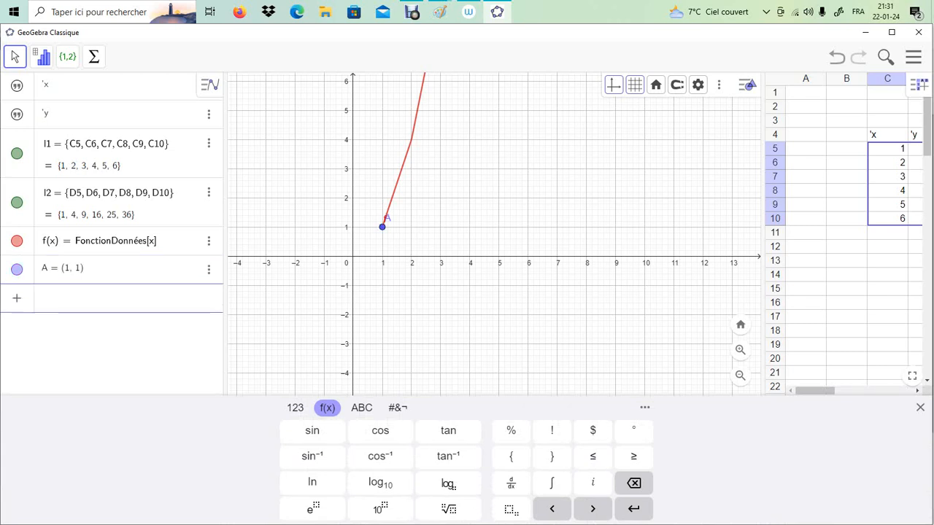
{"action": "type", "text": "(2, 4"}
{"action": "key", "text": "Return"}
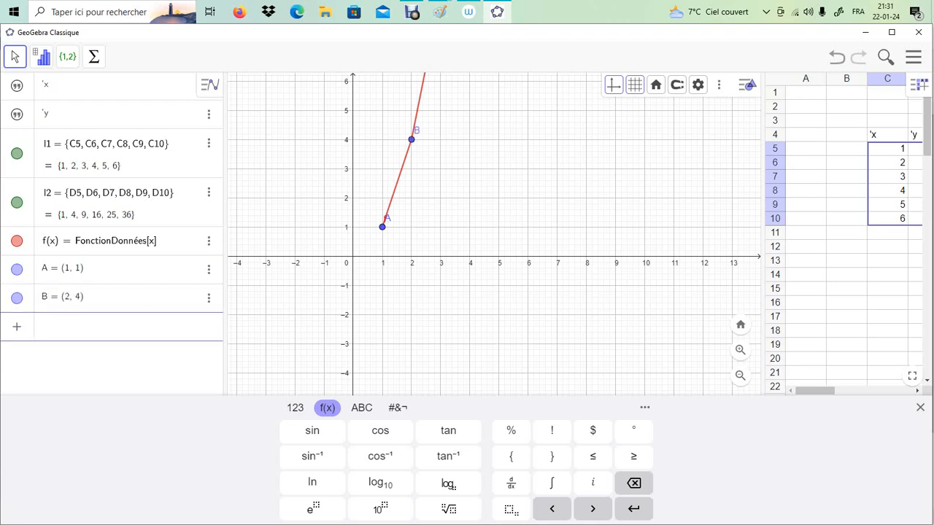
{"action": "key", "text": "Escape"}
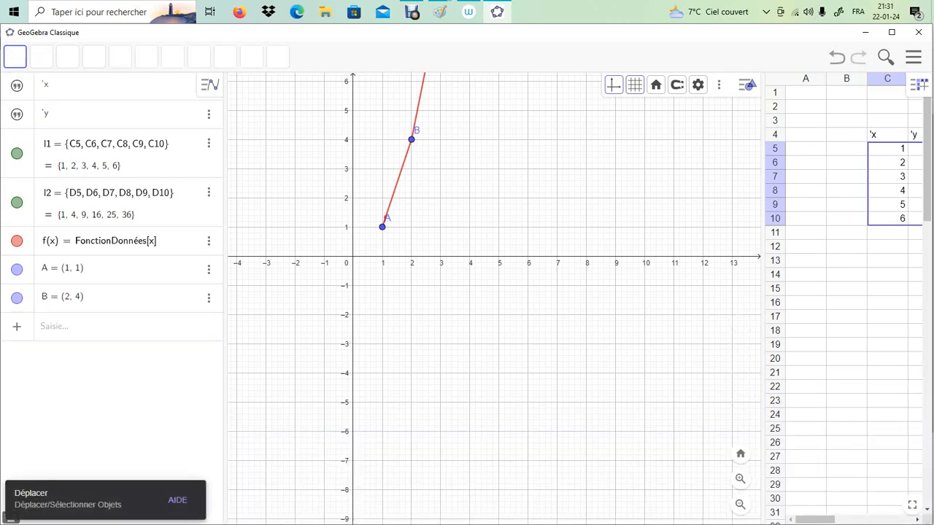
Add the point (3, 9) to the graph and close the on-screen keyboard.
{"action": "left_click_drag", "start_coordinate": [496, 219], "coordinate": [500, 406]}
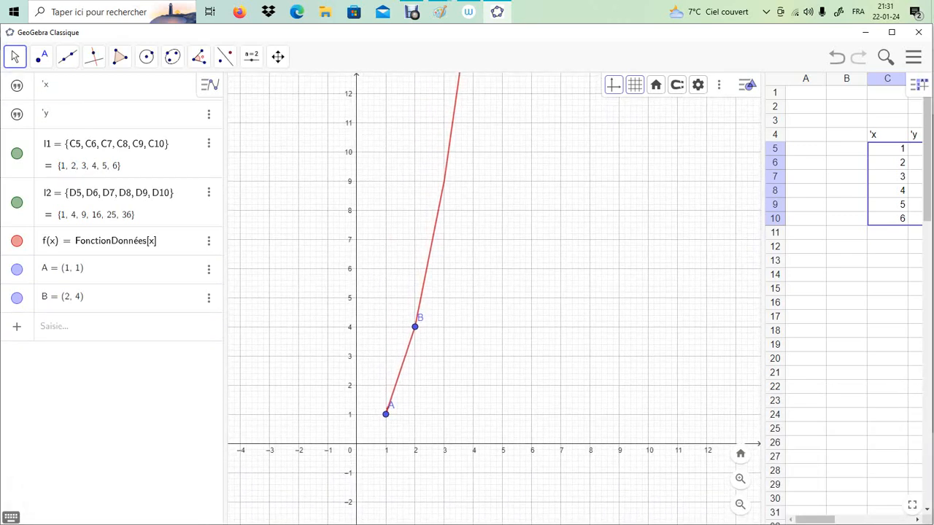
{"action": "left_click", "coordinate": [54, 327]}
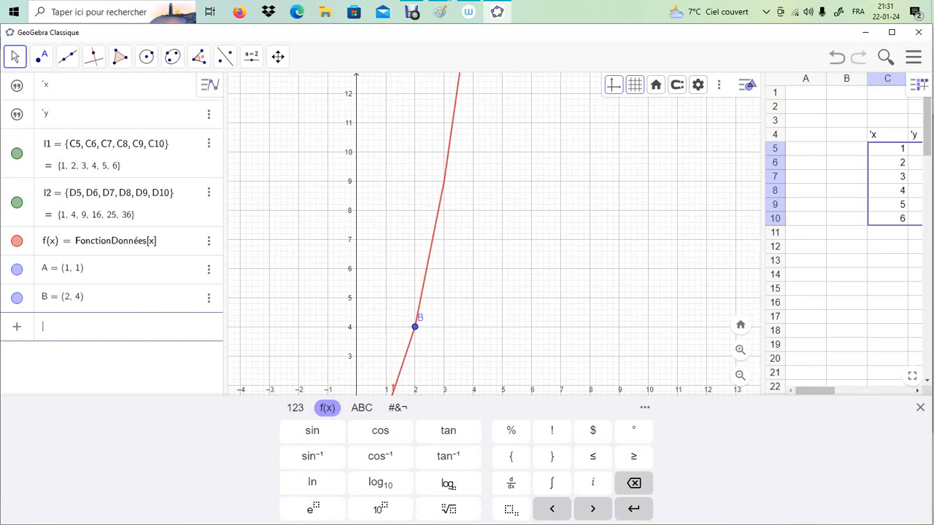
{"action": "type", "text": "(3, 9"}
{"action": "key", "text": "Return"}
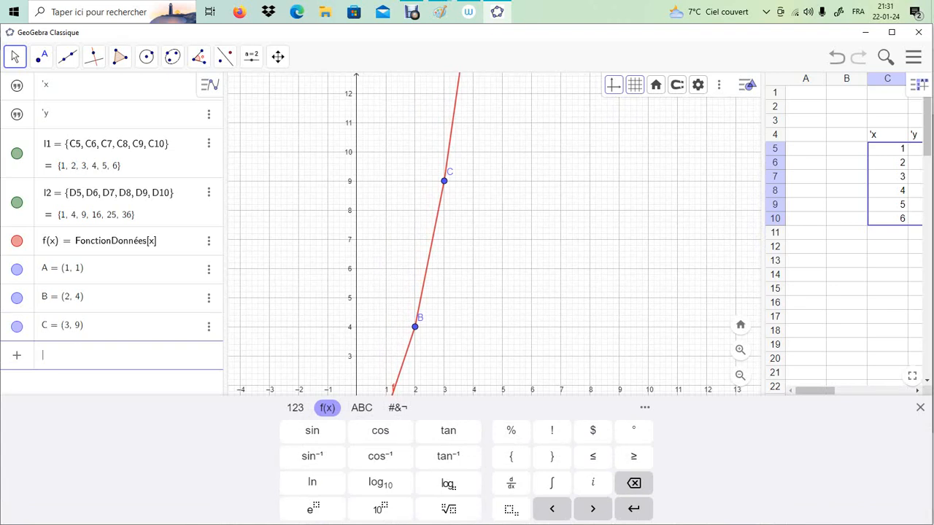
{"action": "left_click", "coordinate": [920, 407]}
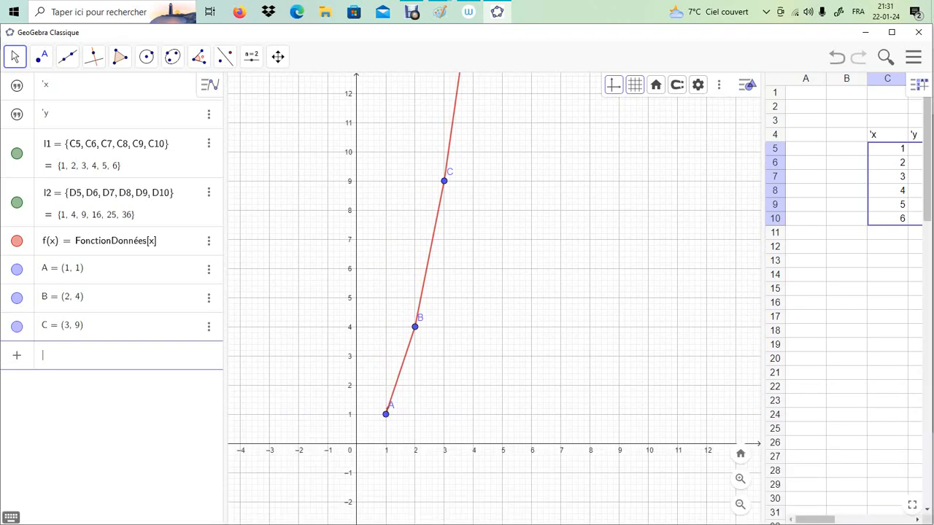
Add the point (4, 16) to the graph.
{"action": "left_click", "coordinate": [740, 504]}
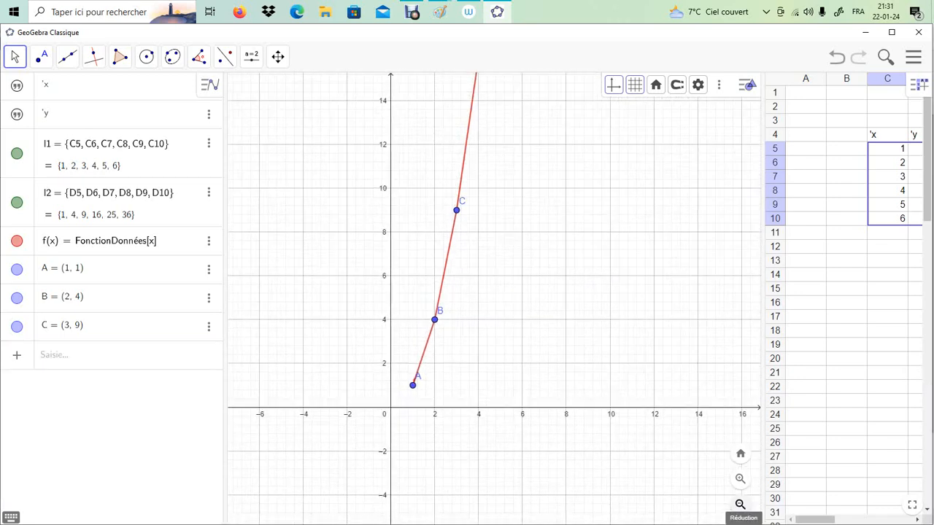
{"action": "left_click", "coordinate": [740, 504]}
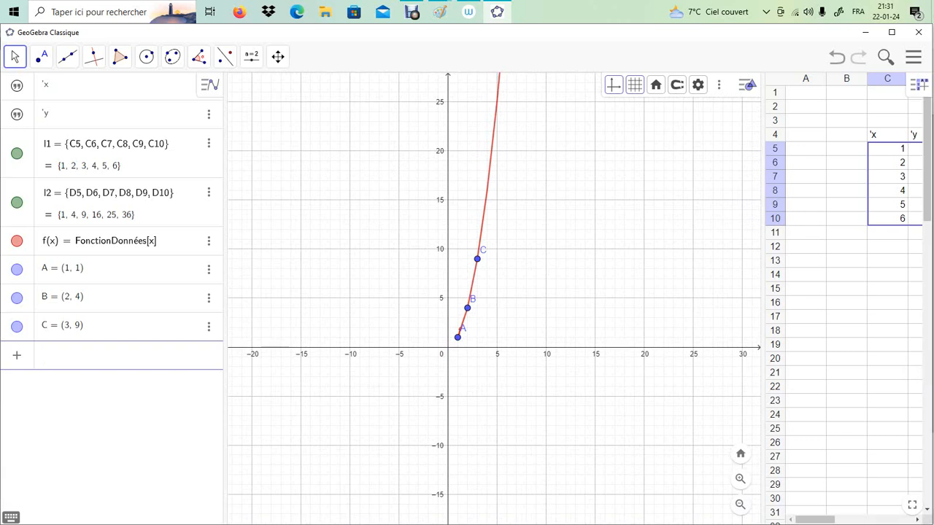
{"action": "type", "text": "(4, 16"}
{"action": "key", "text": "Return"}
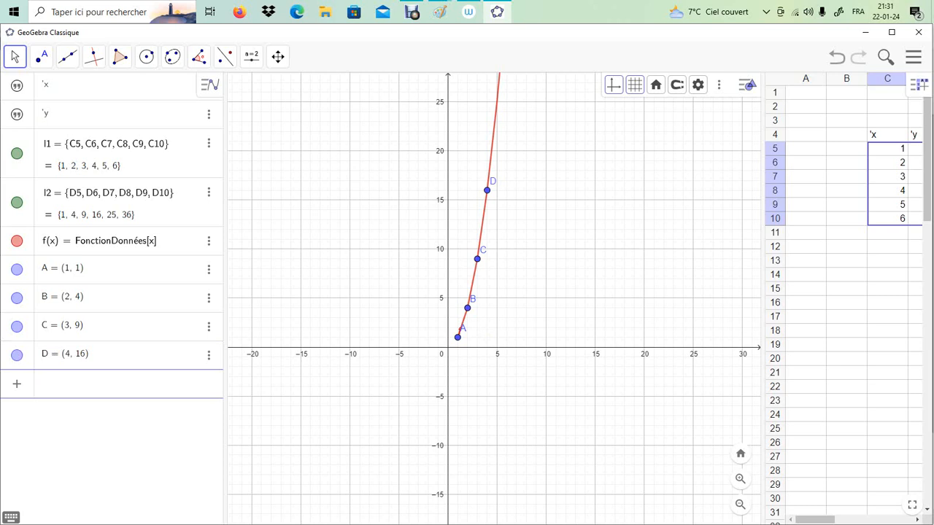
Add the last two data points, (5, 25) and (6, 36), to the graph.
{"action": "type", "text": "(5"}
{"action": "type", "text": ", 25"}
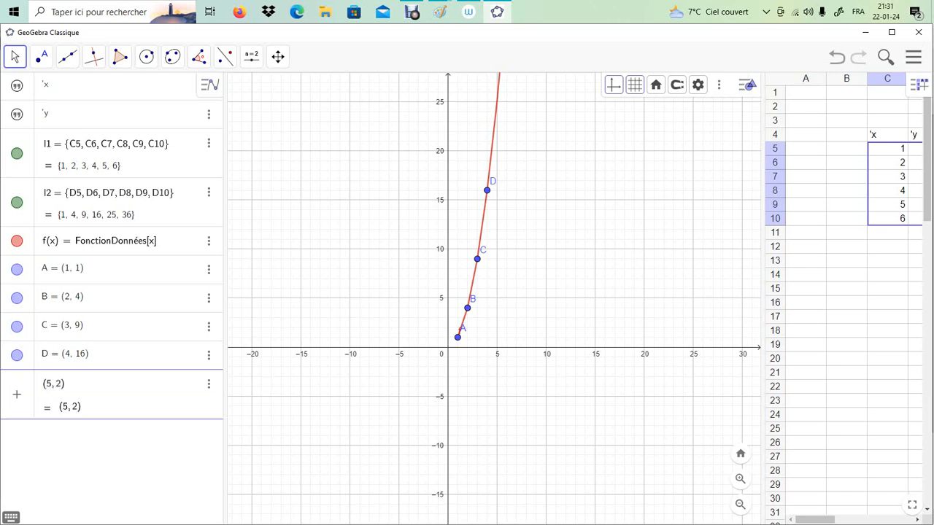
{"action": "key", "text": "Return"}
{"action": "type", "text": "("}
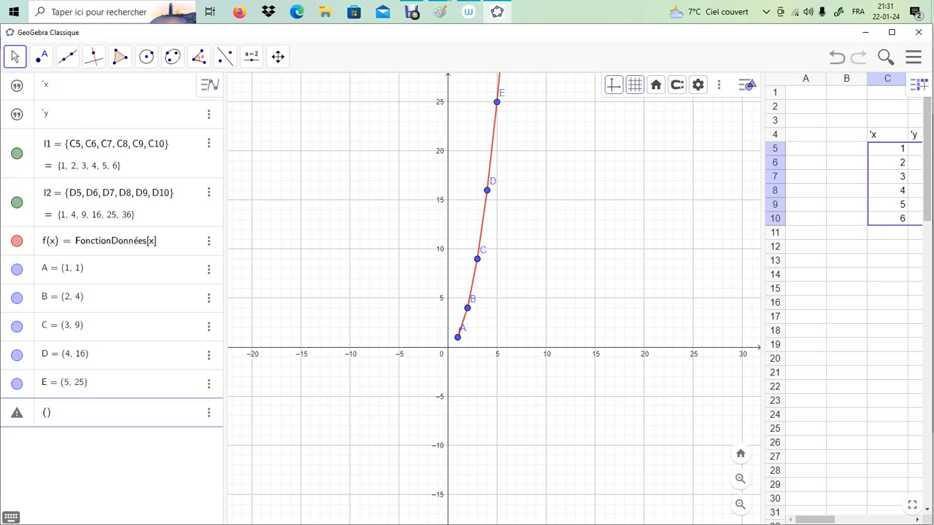
{"action": "type", "text": "6, 36"}
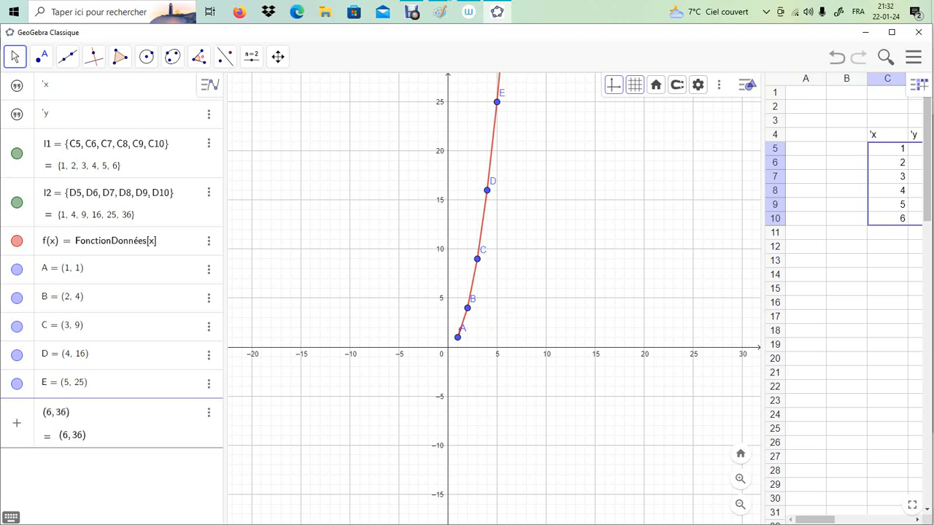
{"action": "key", "text": "Return"}
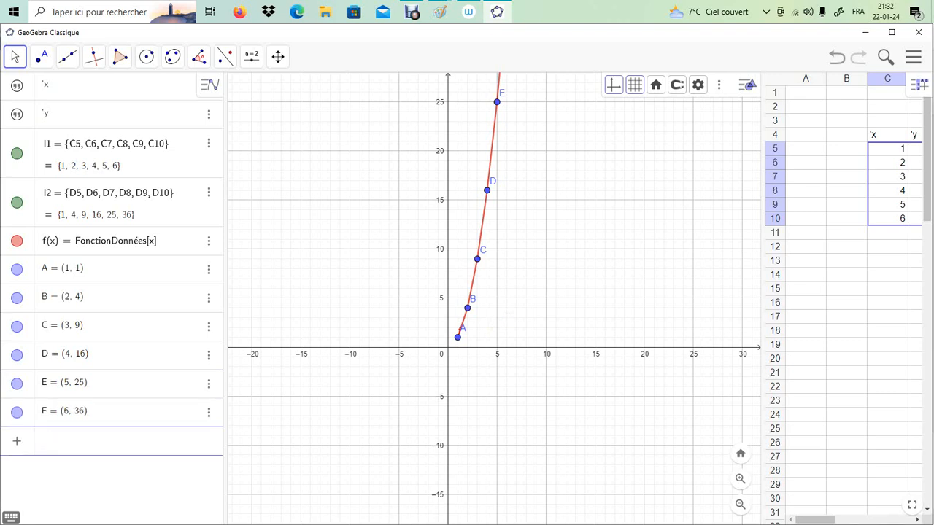
Bring the curve up to the point (6, 36) into view and widen the spreadsheet to show both data columns.
{"action": "left_click", "coordinate": [15, 56]}
{"action": "left_click", "coordinate": [36, 90]}
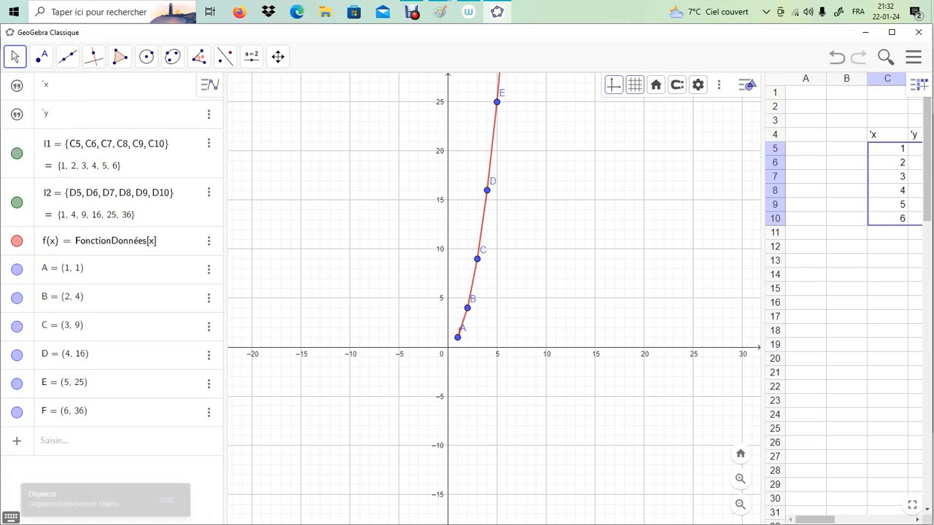
{"action": "left_click_drag", "start_coordinate": [452, 182], "coordinate": [400, 288]}
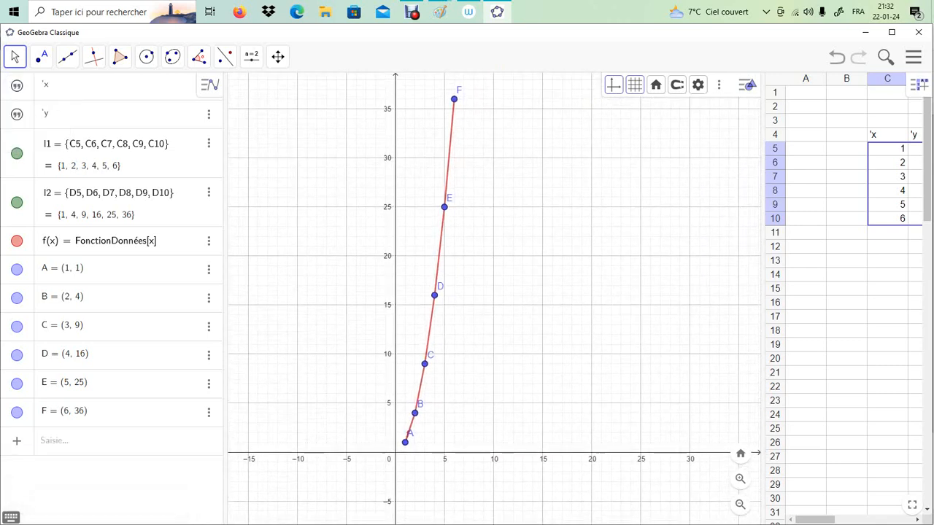
{"action": "left_click_drag", "start_coordinate": [763, 291], "coordinate": [570, 291]}
{"action": "left_click", "coordinate": [776, 274]}
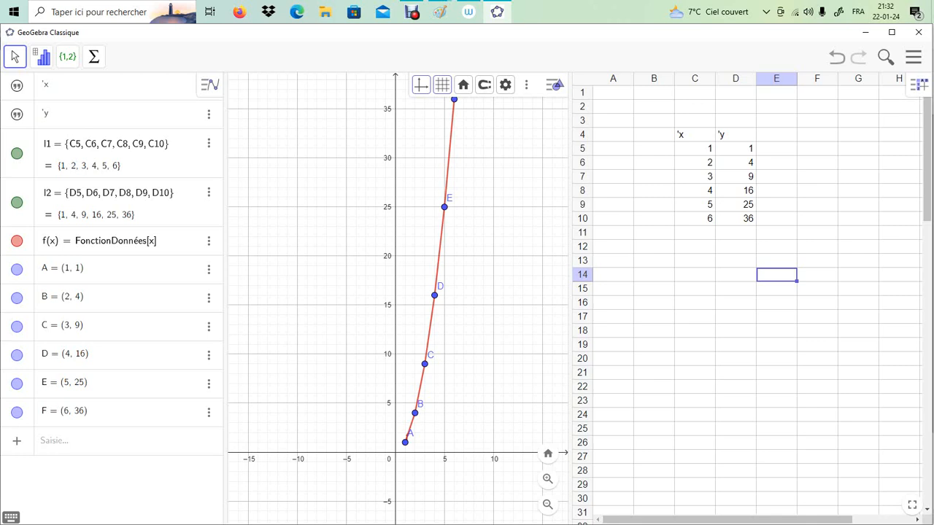
Create a polyline (Ligne brisée) from the x and y values in spreadsheet range C5:D10.
{"action": "left_click_drag", "start_coordinate": [696, 148], "coordinate": [738, 218]}
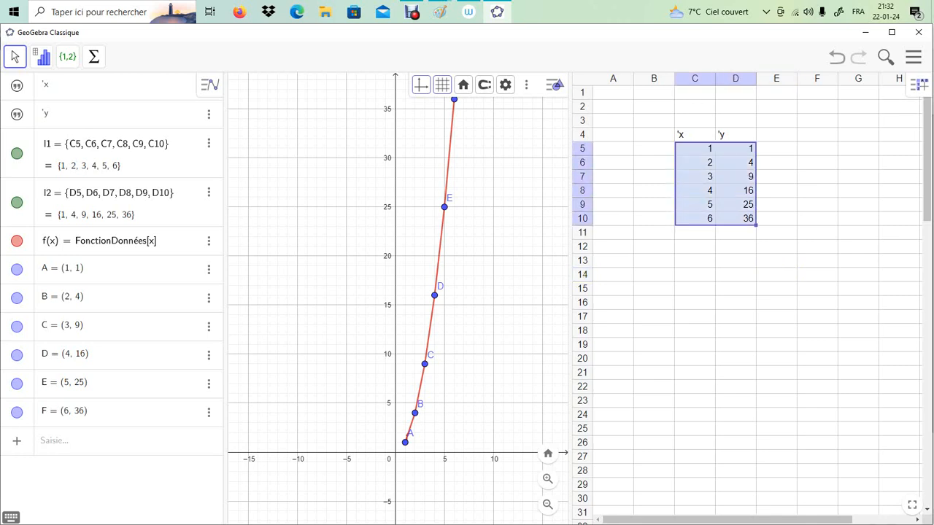
{"action": "right_click", "coordinate": [726, 215]}
{"action": "mouse_move", "coordinate": [773, 332]}
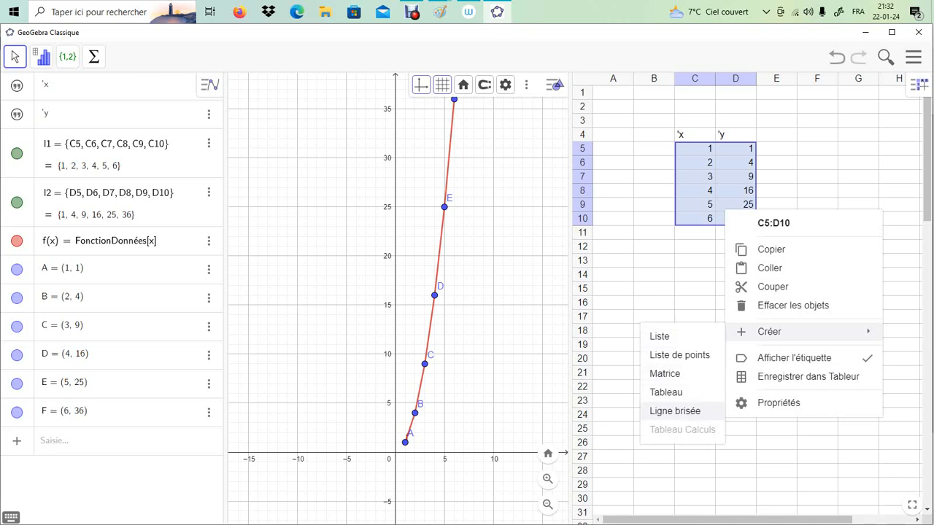
{"action": "left_click", "coordinate": [675, 411]}
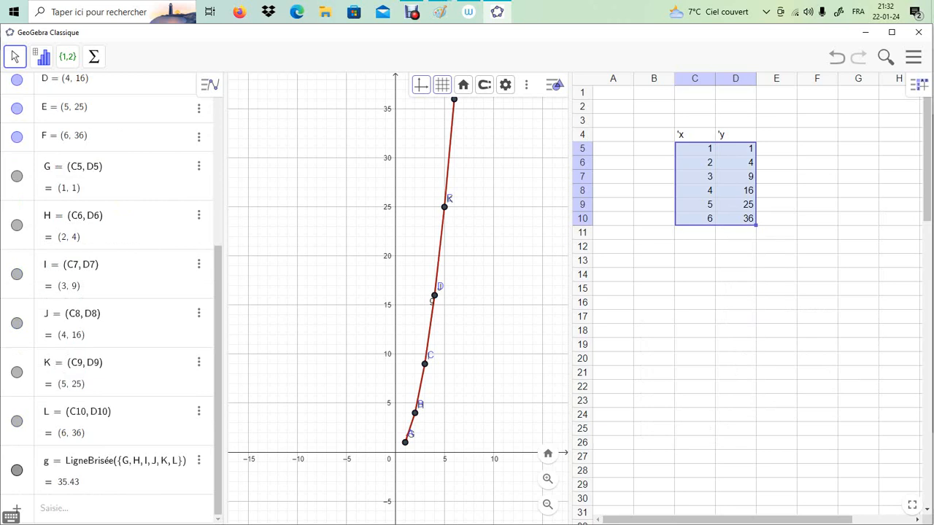
Hide the data function f(x) and the polyline g in the graph.
{"action": "scroll", "coordinate": [109, 292], "scroll_direction": "up", "scroll_amount": 10}
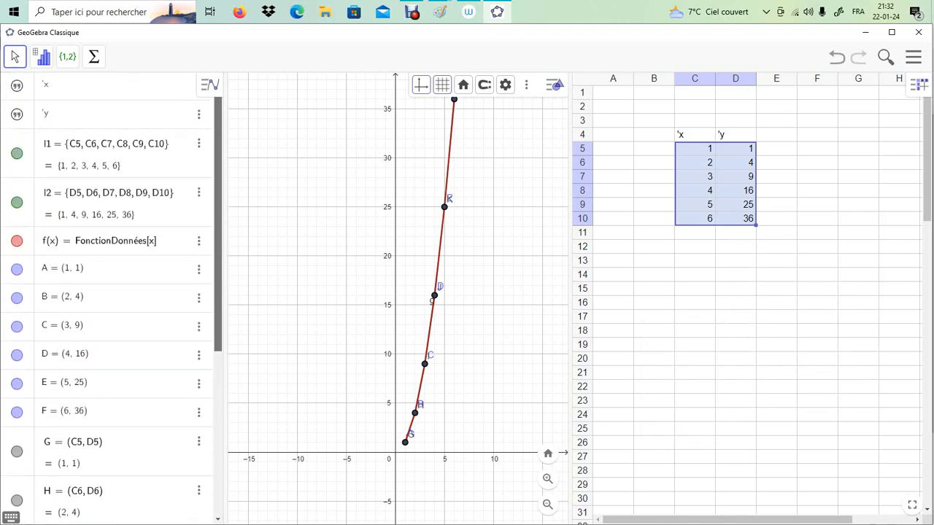
{"action": "scroll", "coordinate": [110, 292], "scroll_direction": "down", "scroll_amount": 3}
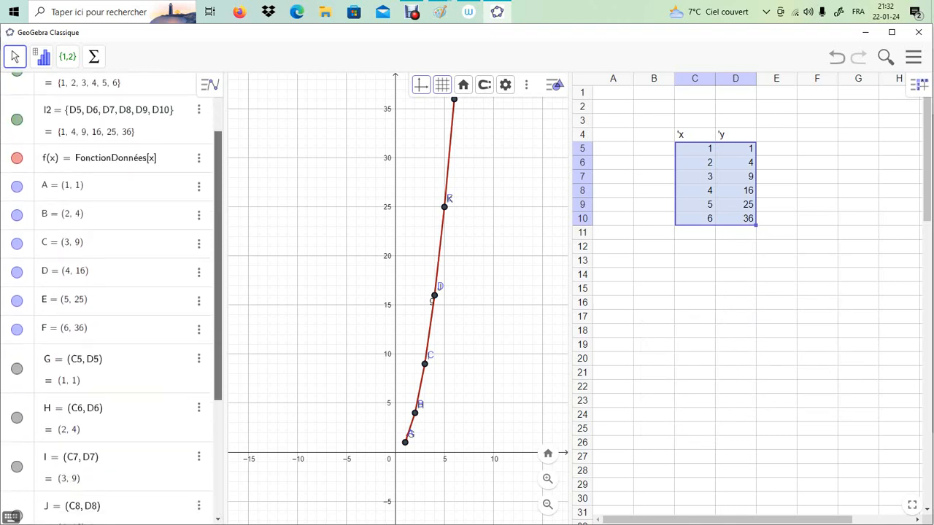
{"action": "left_click", "coordinate": [17, 158]}
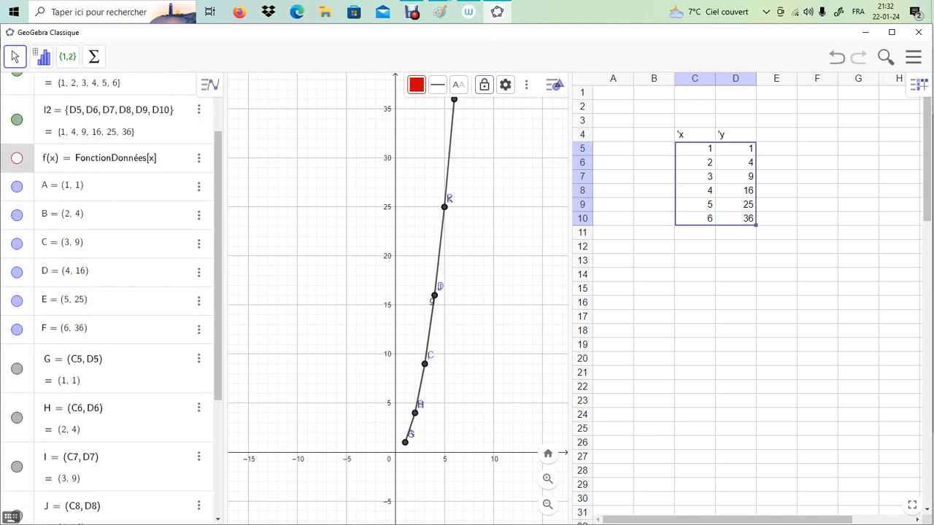
{"action": "scroll", "coordinate": [110, 291], "scroll_direction": "down", "scroll_amount": 7}
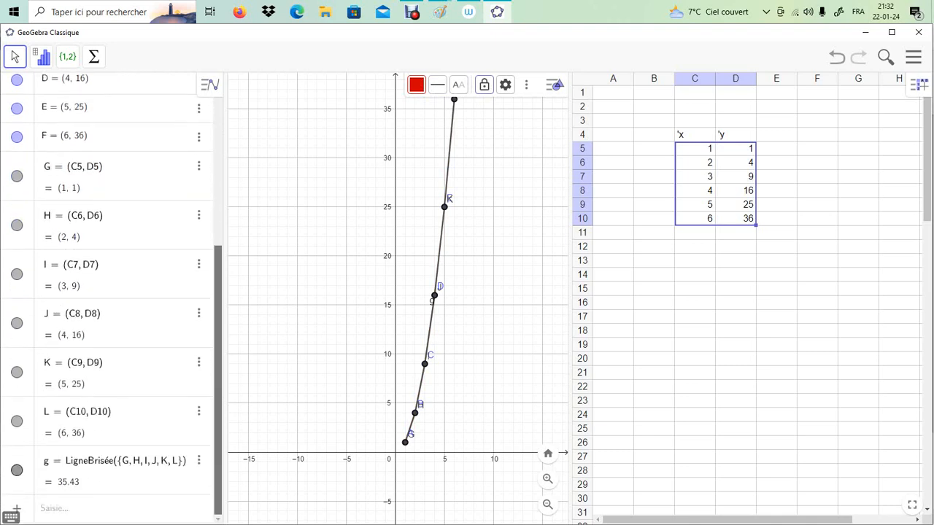
{"action": "left_click", "coordinate": [17, 469]}
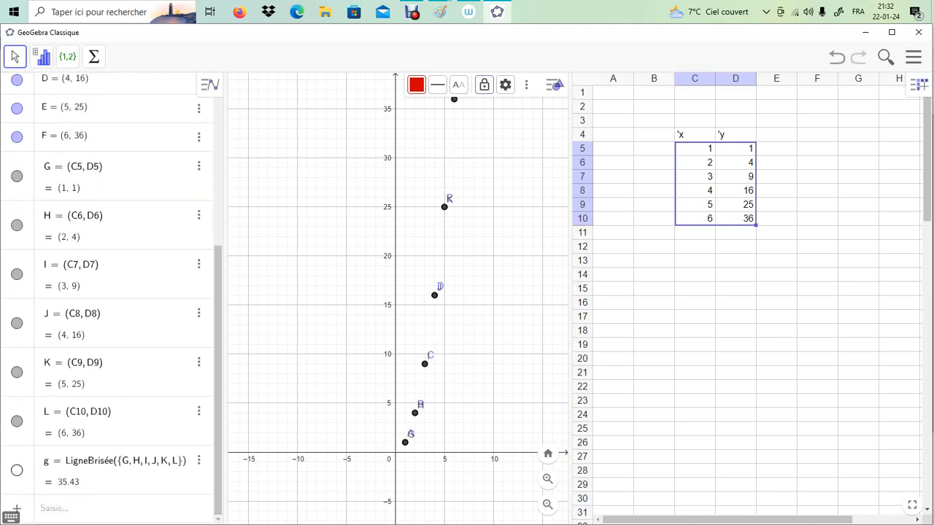
Create a list of points (Liste de points) from the spreadsheet range C5:D10 and look through the algebra entries.
{"action": "mouse_move", "coordinate": [696, 149]}
{"action": "left_mouse_down"}
{"action": "mouse_move", "coordinate": [735, 191]}
{"action": "mouse_move", "coordinate": [739, 218]}
{"action": "left_mouse_up"}
{"action": "right_click", "coordinate": [731, 210]}
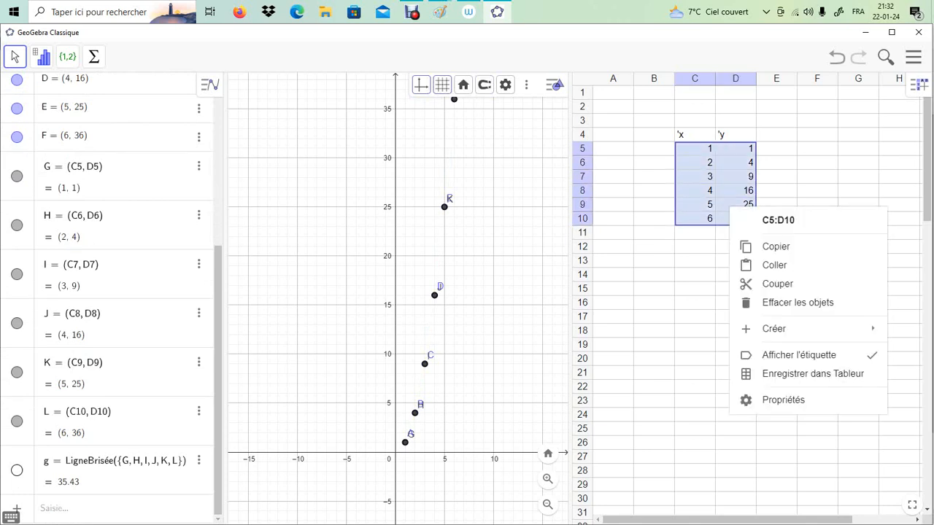
{"action": "mouse_move", "coordinate": [774, 329]}
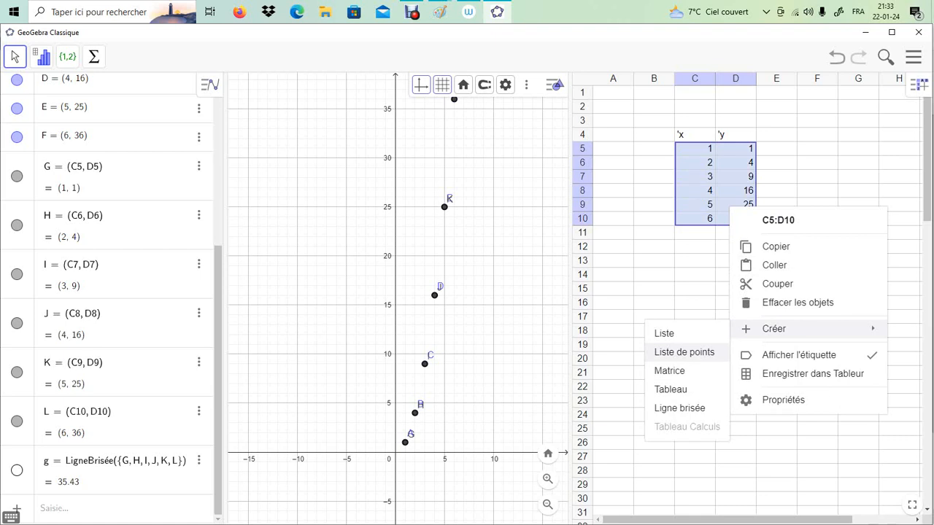
{"action": "left_click", "coordinate": [683, 352]}
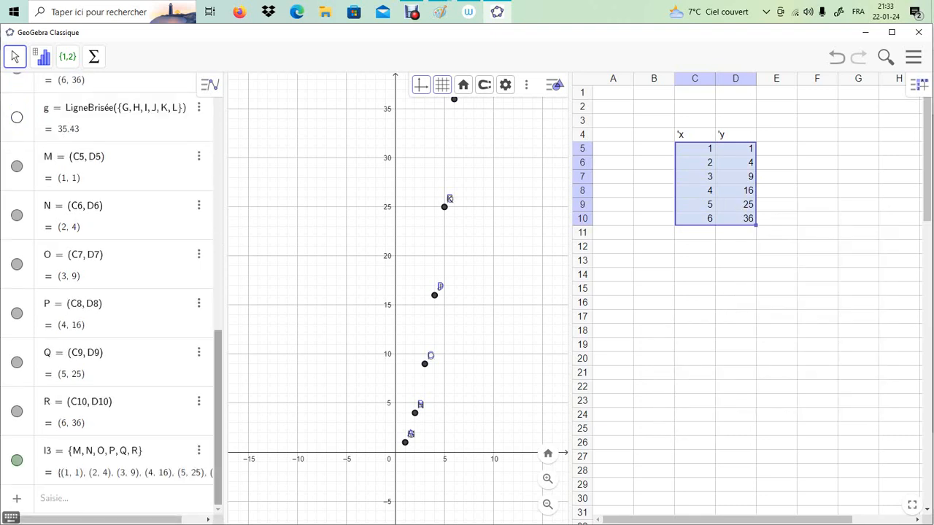
{"action": "scroll", "coordinate": [217, 416], "scroll_direction": "up", "scroll_amount": 10}
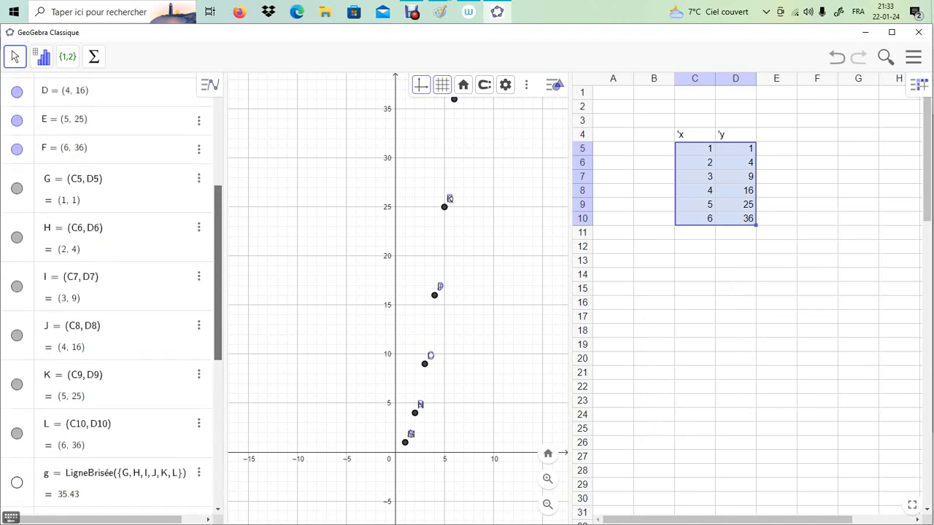
{"action": "scroll", "coordinate": [109, 291], "scroll_direction": "down", "scroll_amount": 10}
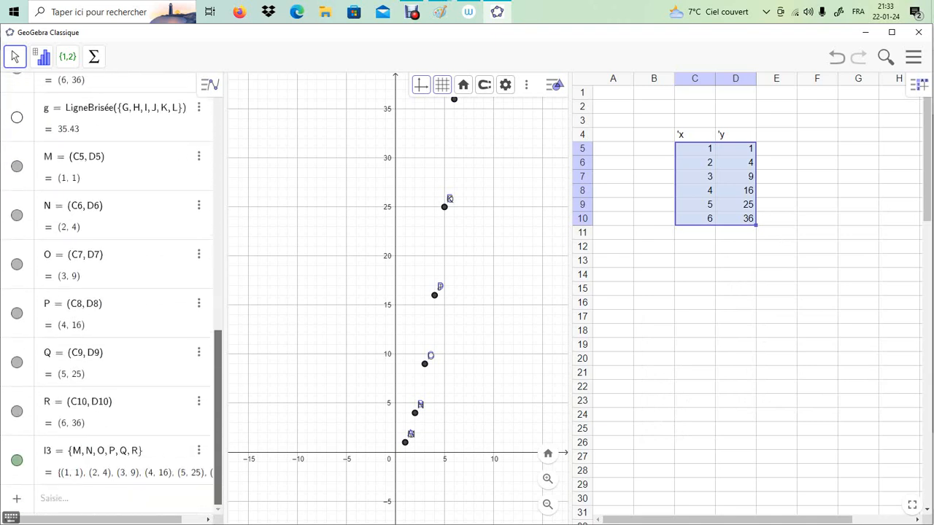
{"action": "scroll", "coordinate": [109, 292], "scroll_direction": "up", "scroll_amount": 6}
{"action": "scroll", "coordinate": [109, 291], "scroll_direction": "up", "scroll_amount": 5}
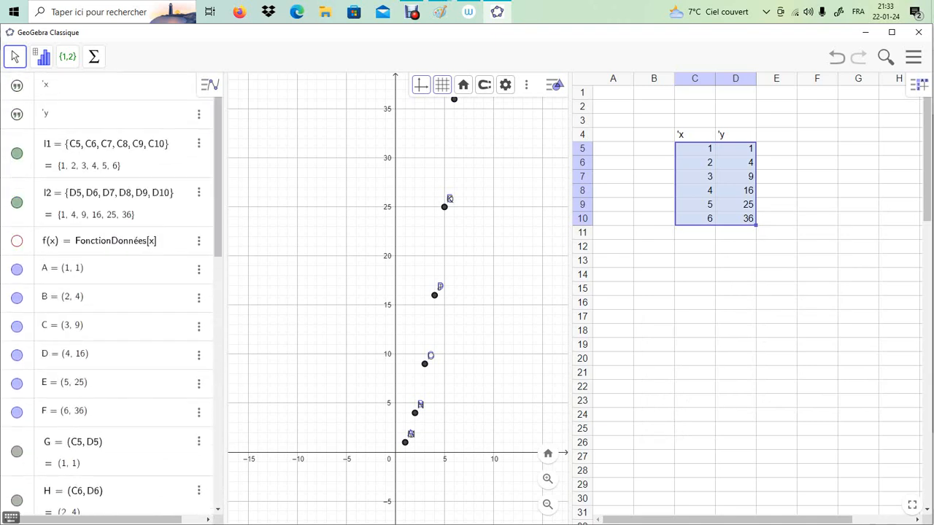
{"action": "left_click", "coordinate": [15, 56]}
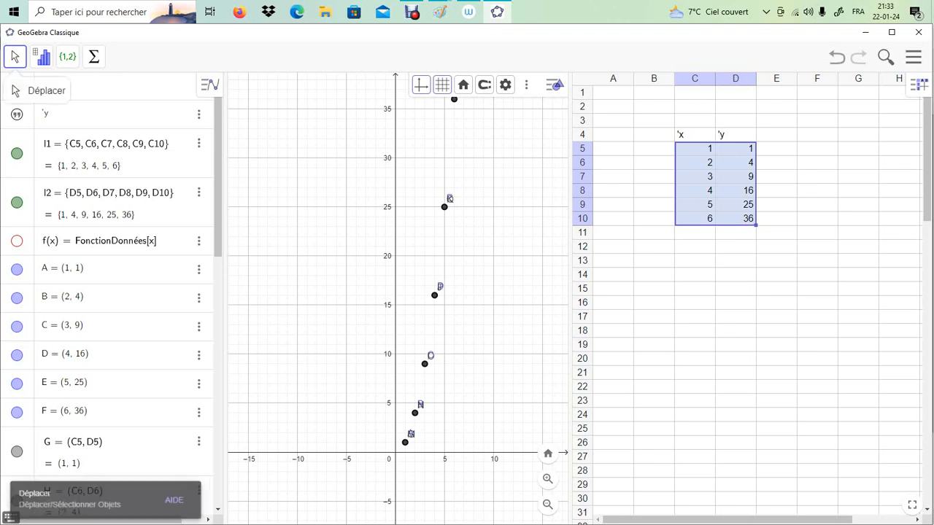
{"action": "left_click", "coordinate": [17, 153]}
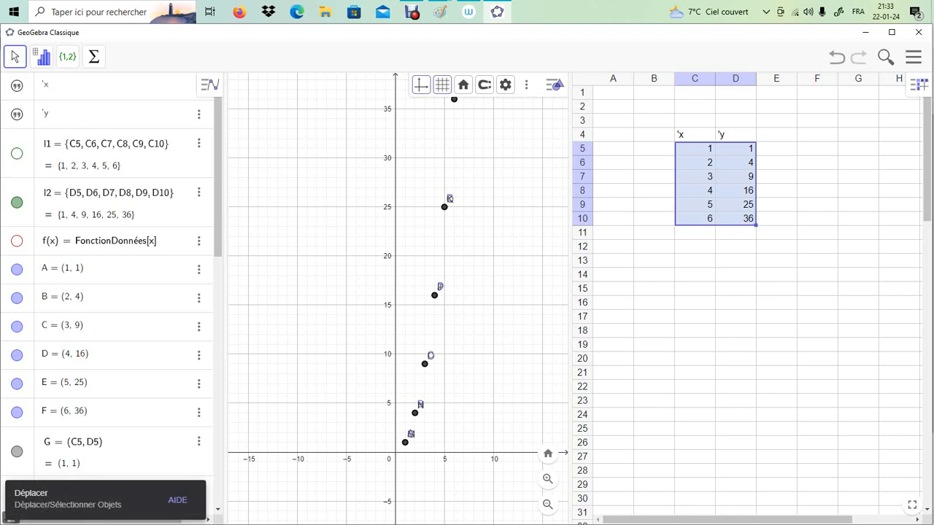
{"action": "left_click", "coordinate": [17, 153]}
Hide the manually entered points A, B, C, D, E and F in the graph.
{"action": "left_click", "coordinate": [17, 268]}
{"action": "left_click", "coordinate": [17, 297]}
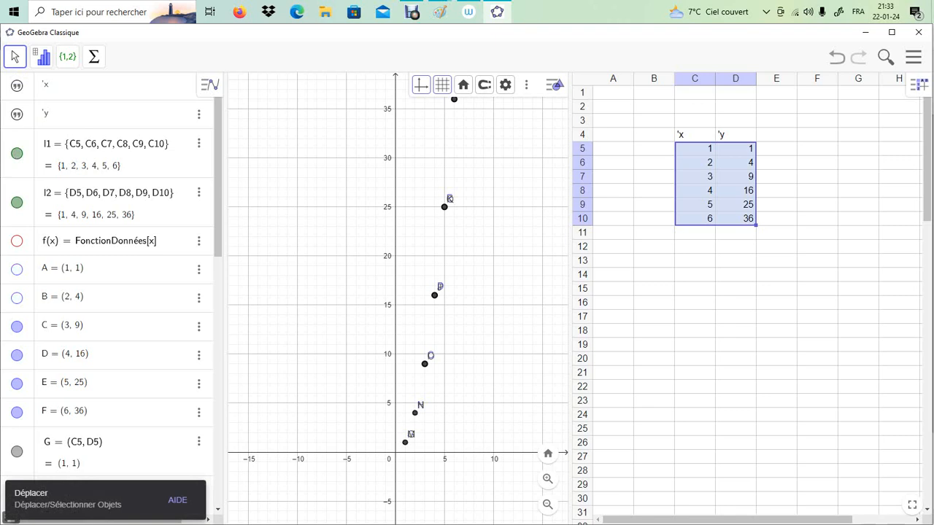
{"action": "left_click", "coordinate": [17, 326]}
{"action": "left_click", "coordinate": [17, 354]}
{"action": "left_click", "coordinate": [17, 383]}
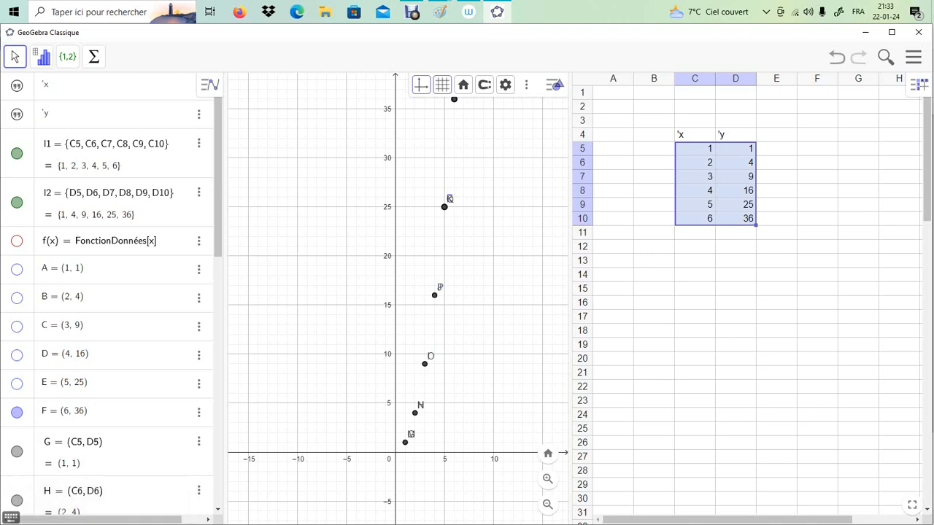
{"action": "left_click", "coordinate": [16, 412]}
Hide the polyline's vertices G, H, I, J, K and L in the graph.
{"action": "left_click", "coordinate": [17, 451]}
{"action": "scroll", "coordinate": [110, 291], "scroll_direction": "down", "scroll_amount": 3}
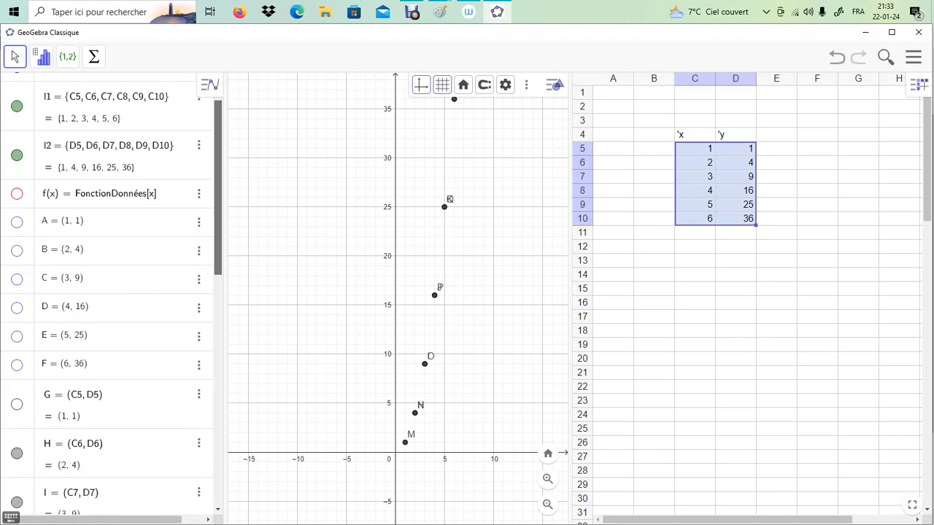
{"action": "scroll", "coordinate": [110, 292], "scroll_direction": "down", "scroll_amount": 5}
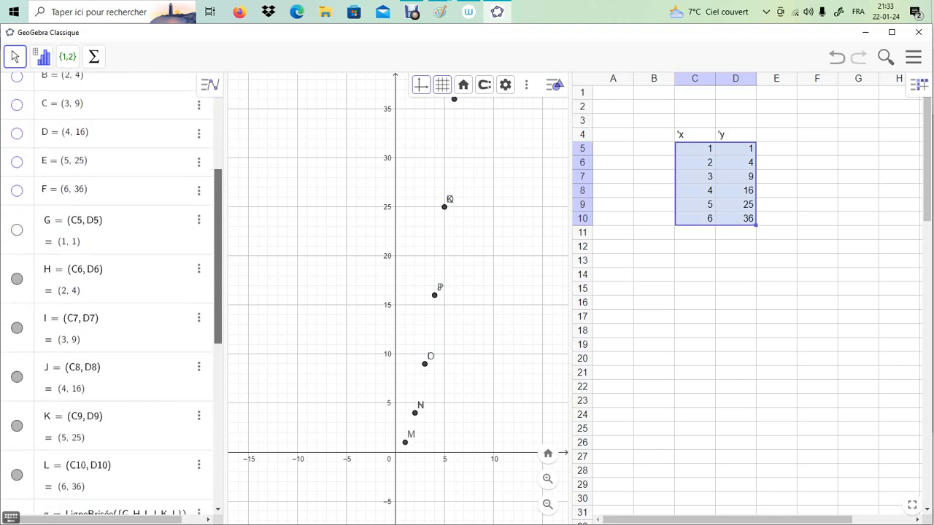
{"action": "left_click", "coordinate": [16, 279]}
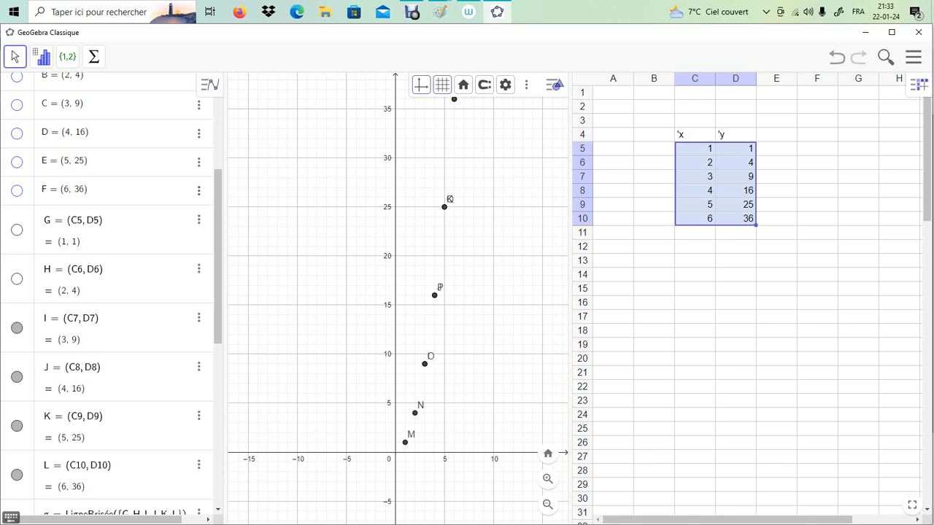
{"action": "scroll", "coordinate": [110, 292], "scroll_direction": "down", "scroll_amount": 3}
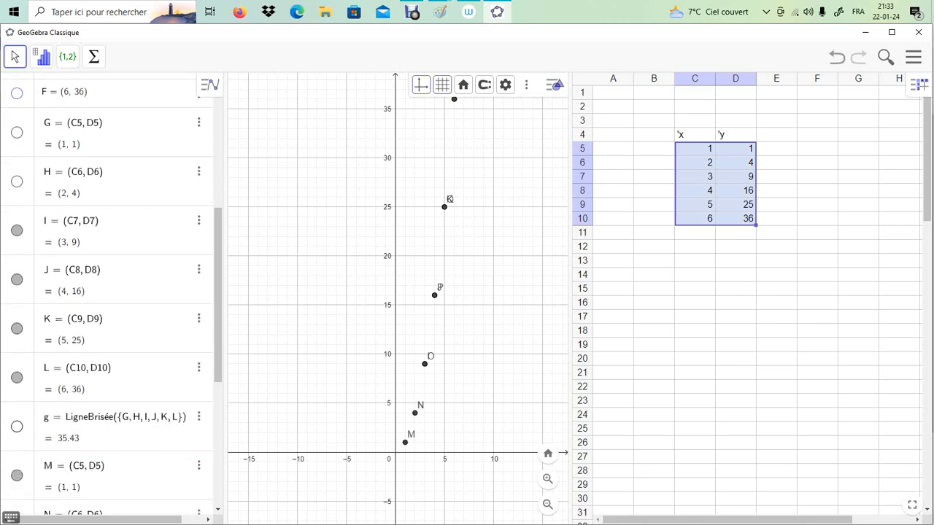
{"action": "left_click", "coordinate": [17, 230]}
{"action": "left_click", "coordinate": [17, 280]}
{"action": "left_click", "coordinate": [17, 329]}
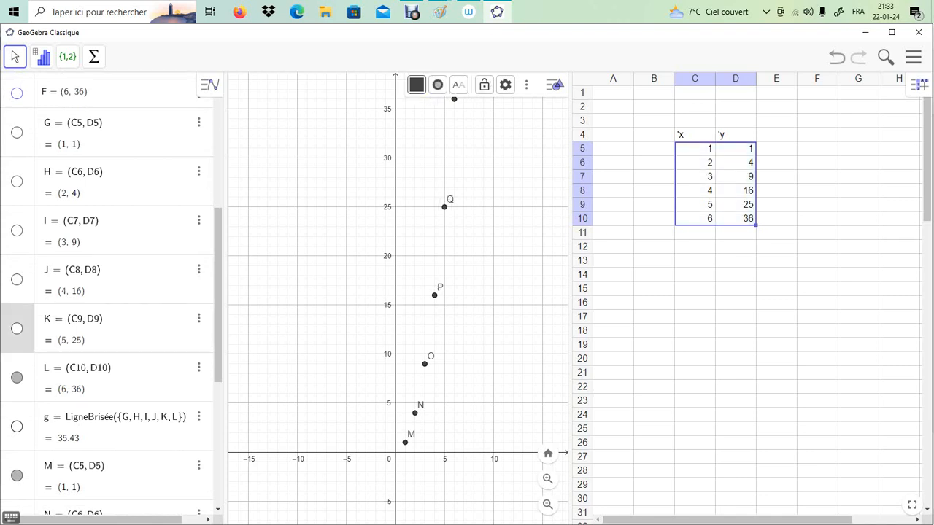
{"action": "left_click", "coordinate": [17, 377]}
Show the data function f(x) over the remaining points, and hide it again.
{"action": "scroll", "coordinate": [110, 292], "scroll_direction": "up", "scroll_amount": 5}
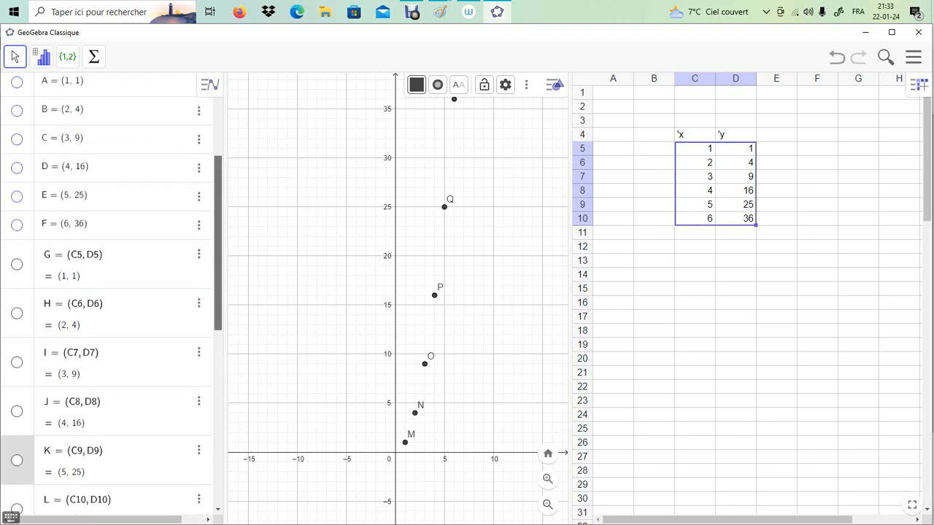
{"action": "left_click_drag", "start_coordinate": [218, 206], "coordinate": [218, 204]}
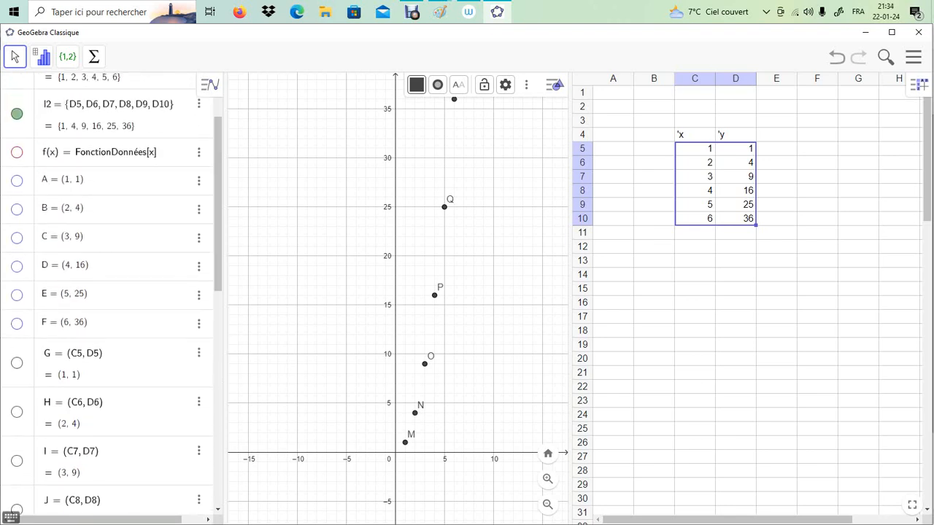
{"action": "left_click", "coordinate": [17, 153]}
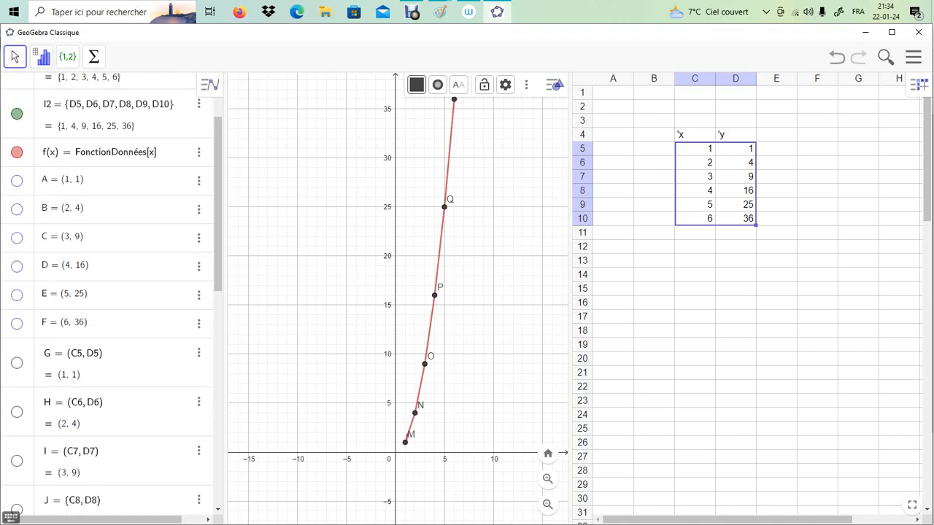
{"action": "left_click", "coordinate": [17, 152]}
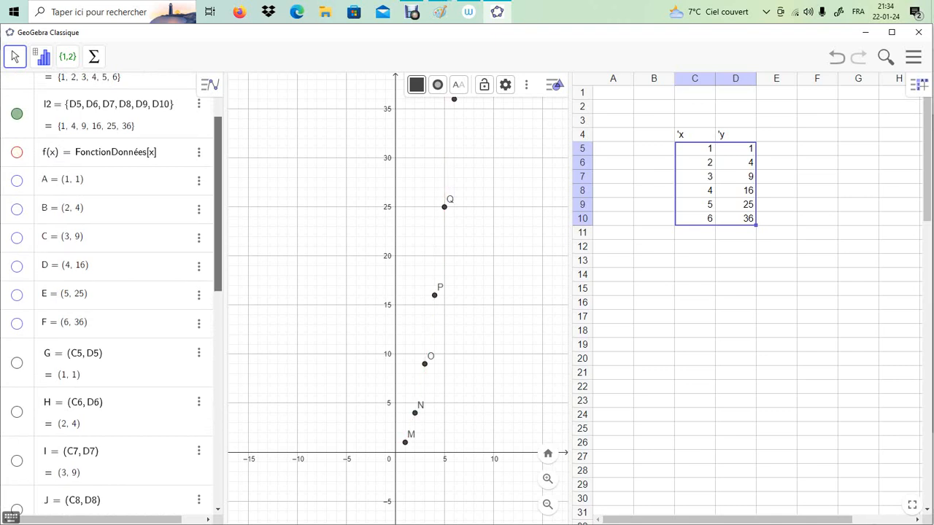
Hide points M, N, O, P, Q and R and their list l3 in the graph.
{"action": "scroll", "coordinate": [17, 179], "scroll_direction": "down", "scroll_amount": 5}
{"action": "scroll", "coordinate": [16, 179], "scroll_direction": "down", "scroll_amount": 1}
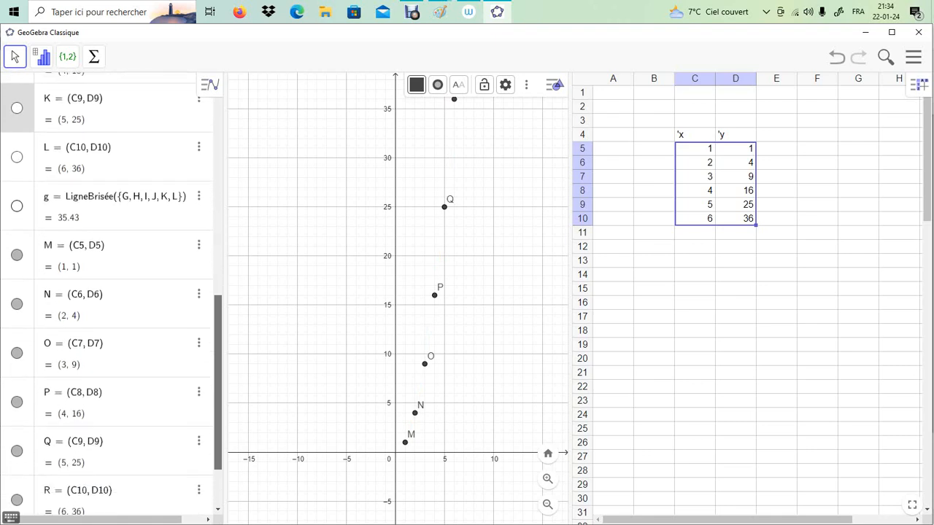
{"action": "left_click", "coordinate": [17, 255]}
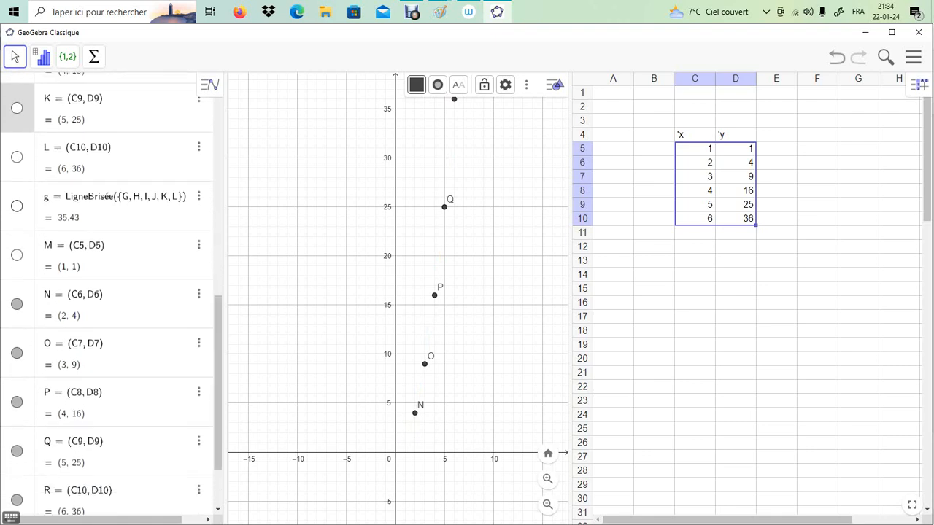
{"action": "left_click", "coordinate": [17, 303]}
{"action": "left_click", "coordinate": [17, 354]}
{"action": "left_click", "coordinate": [17, 402]}
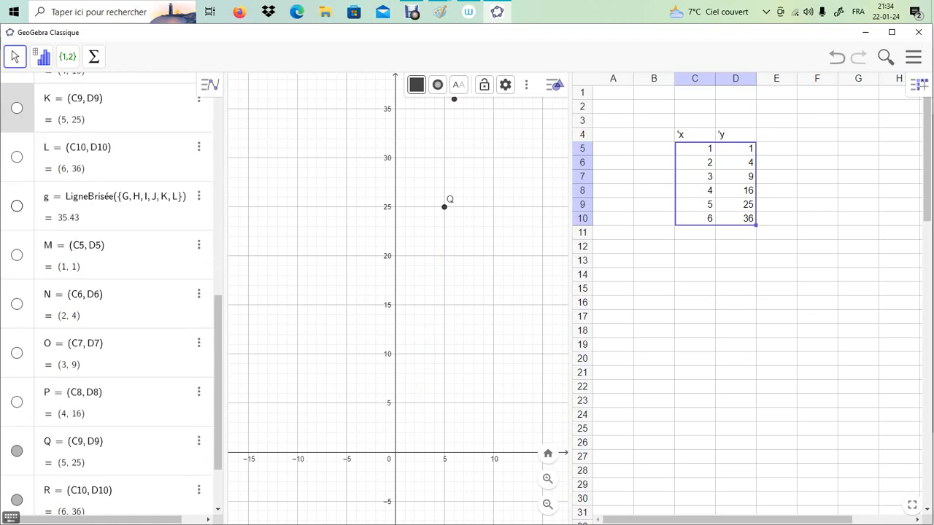
{"action": "left_click", "coordinate": [16, 451]}
{"action": "left_click_drag", "start_coordinate": [218, 426], "coordinate": [218, 466]}
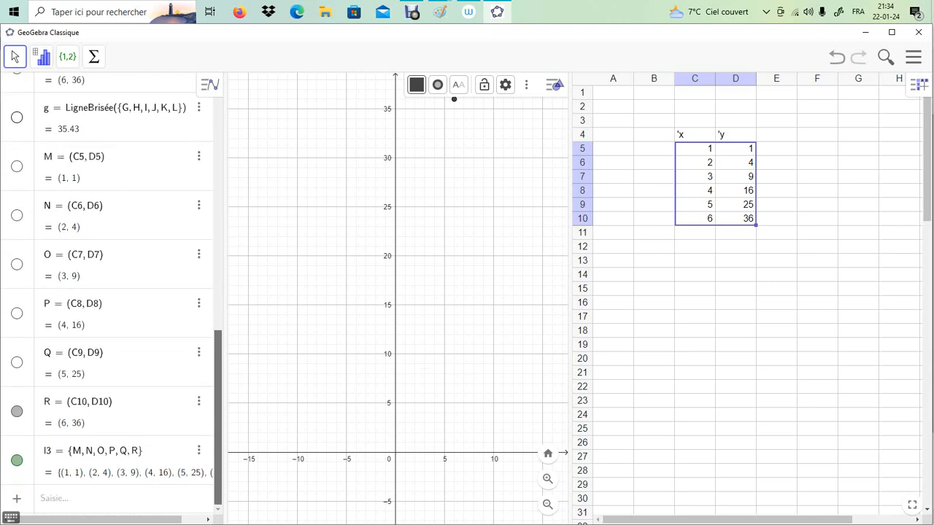
{"action": "left_click", "coordinate": [17, 411]}
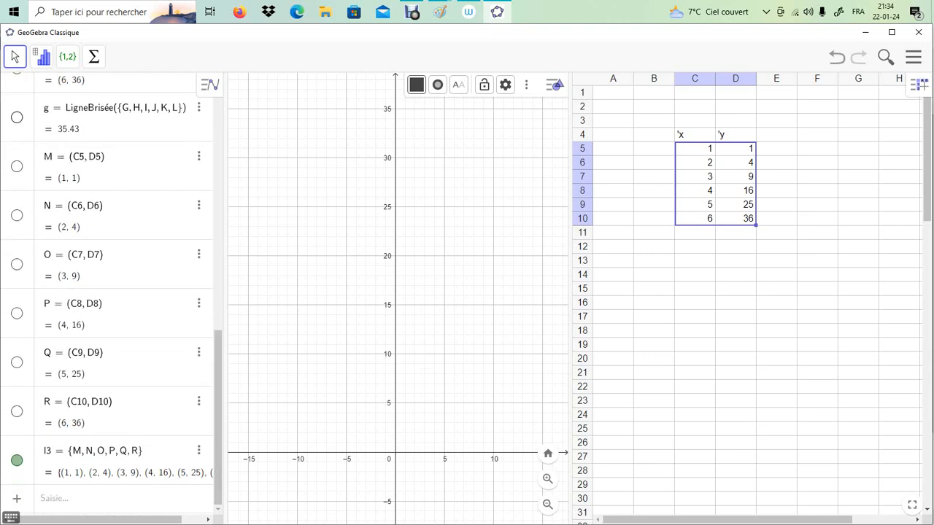
{"action": "left_click", "coordinate": [17, 460]}
Create another list of points (Liste de points) from the x and y values in C5:D10.
{"action": "left_click_drag", "start_coordinate": [695, 149], "coordinate": [735, 218]}
{"action": "right_click", "coordinate": [721, 205]}
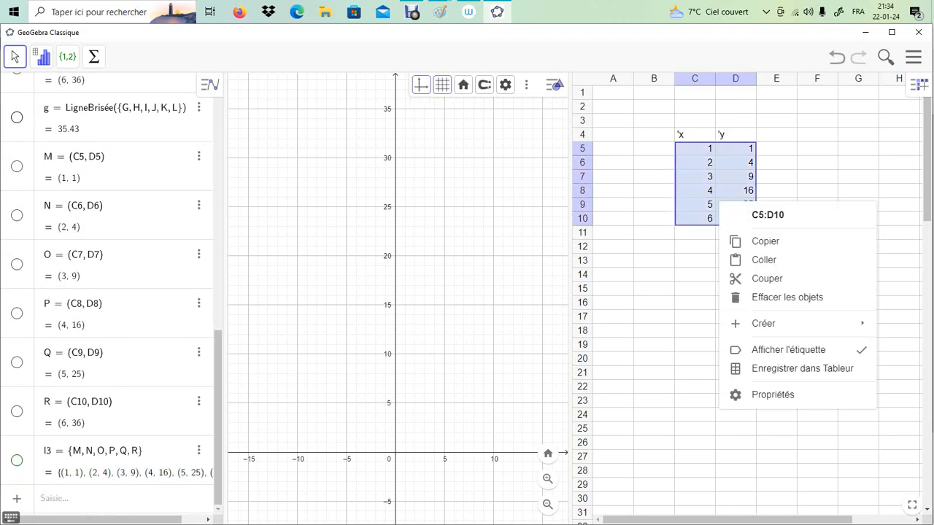
{"action": "mouse_move", "coordinate": [764, 323]}
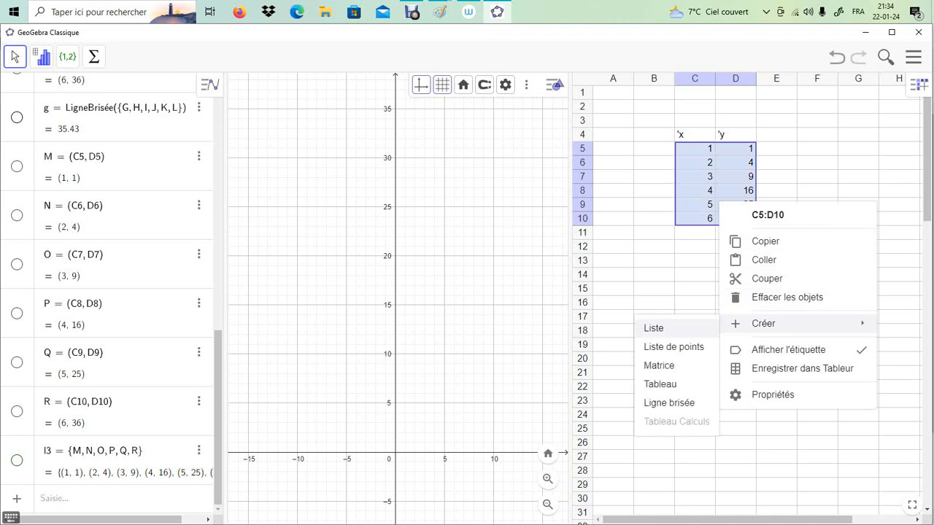
{"action": "left_click", "coordinate": [674, 346]}
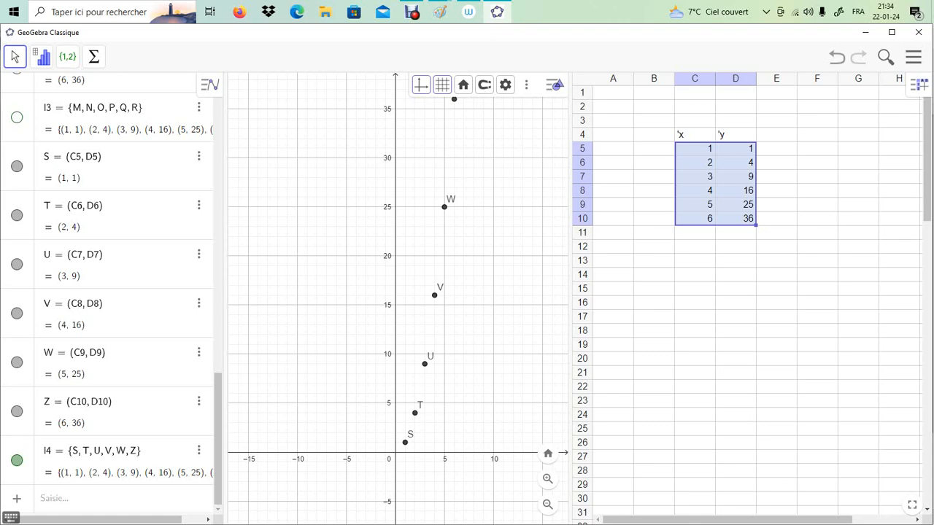
Widen the algebra view until the coordinates of all six points in the lists fit, keeping the graph and spreadsheet beside it.
{"action": "left_click_drag", "start_coordinate": [223, 292], "coordinate": [156, 292]}
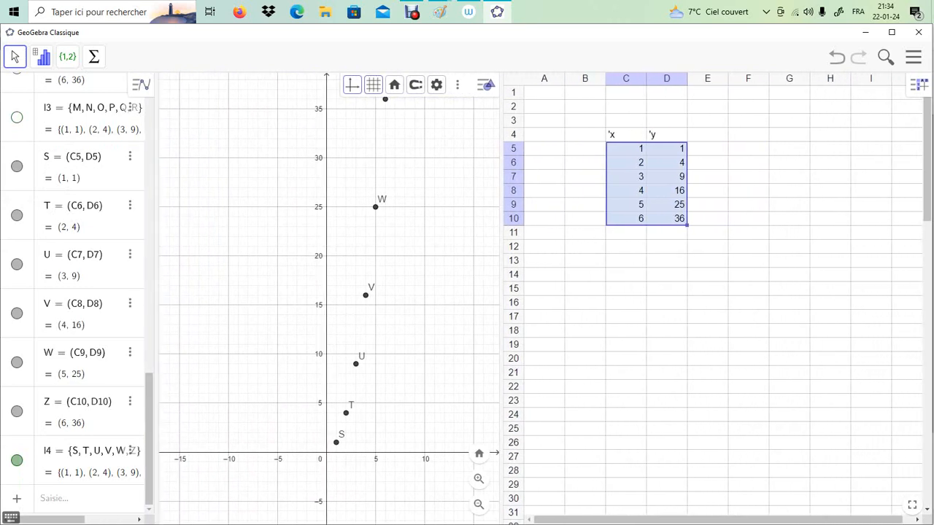
{"action": "left_click_drag", "start_coordinate": [502, 292], "coordinate": [912, 292]}
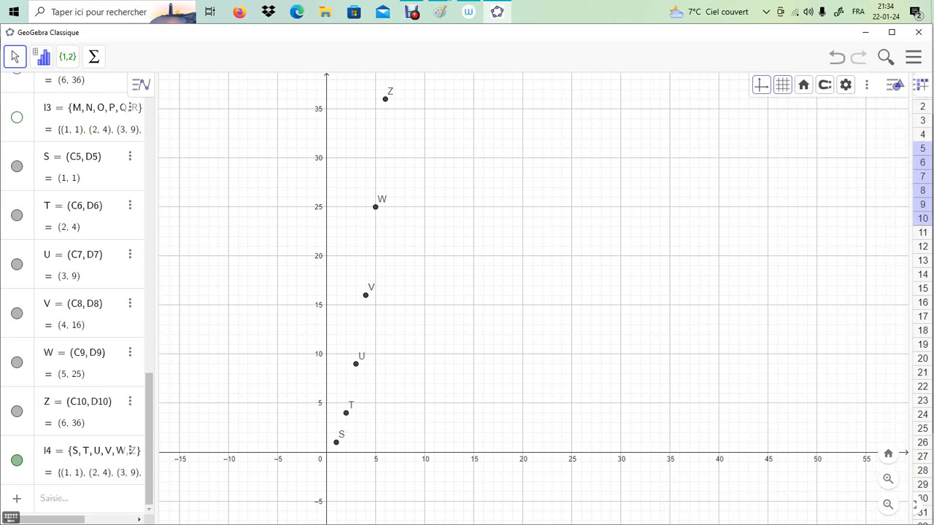
{"action": "left_click_drag", "start_coordinate": [157, 292], "coordinate": [251, 292]}
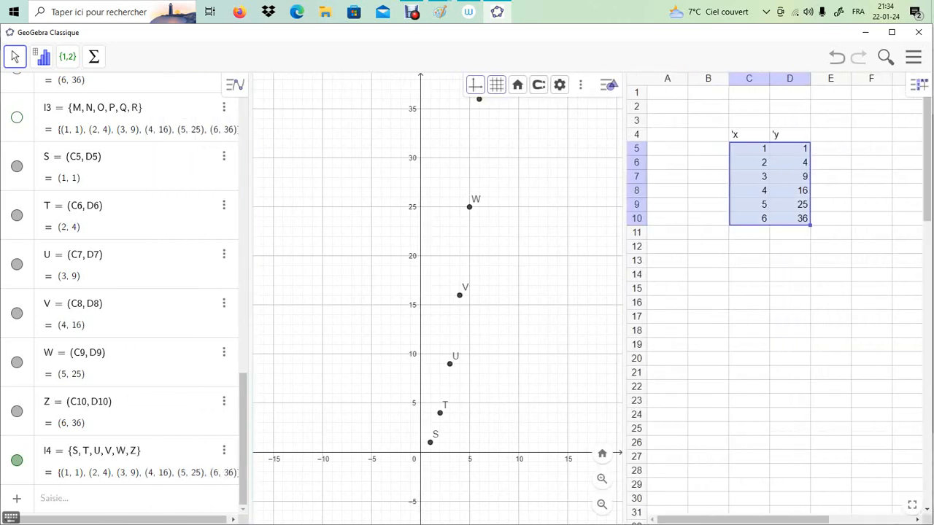
Review the objects in the algebra view, and plot the function x^2 over the points.
{"action": "scroll", "coordinate": [121, 292], "scroll_direction": "up", "scroll_amount": 7}
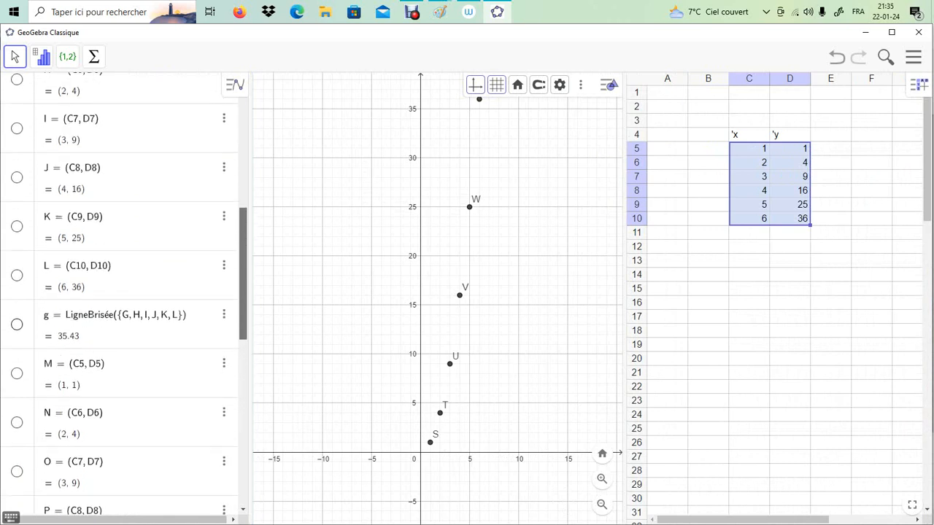
{"action": "scroll", "coordinate": [120, 292], "scroll_direction": "up", "scroll_amount": 10}
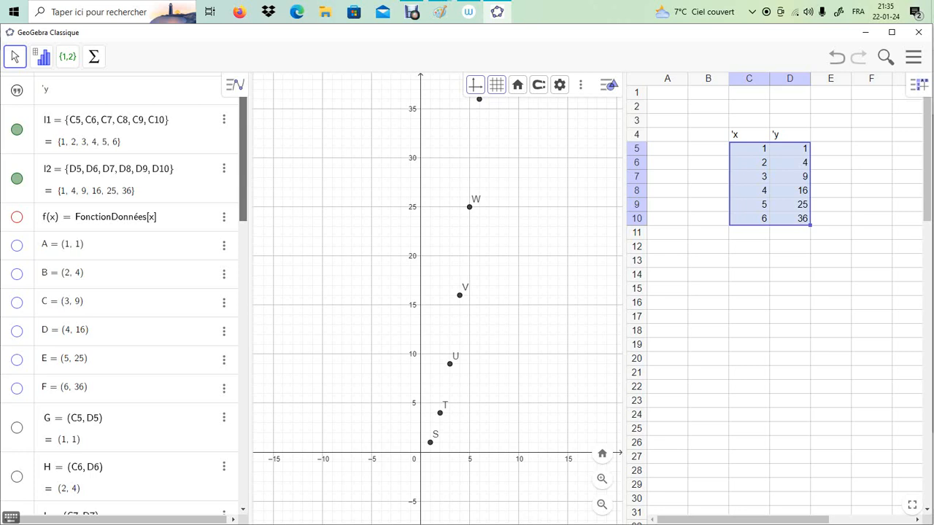
{"action": "scroll", "coordinate": [119, 292], "scroll_direction": "down", "scroll_amount": 5}
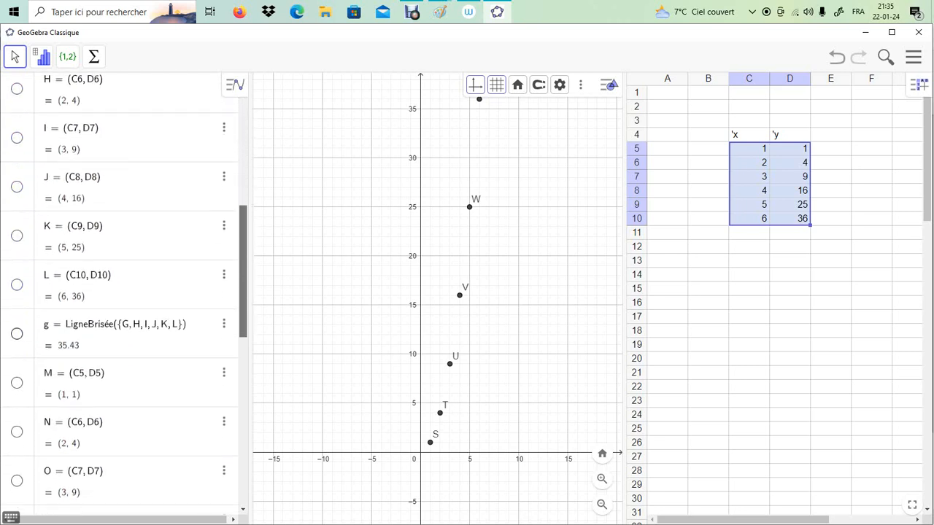
{"action": "scroll", "coordinate": [119, 292], "scroll_direction": "down", "scroll_amount": 8}
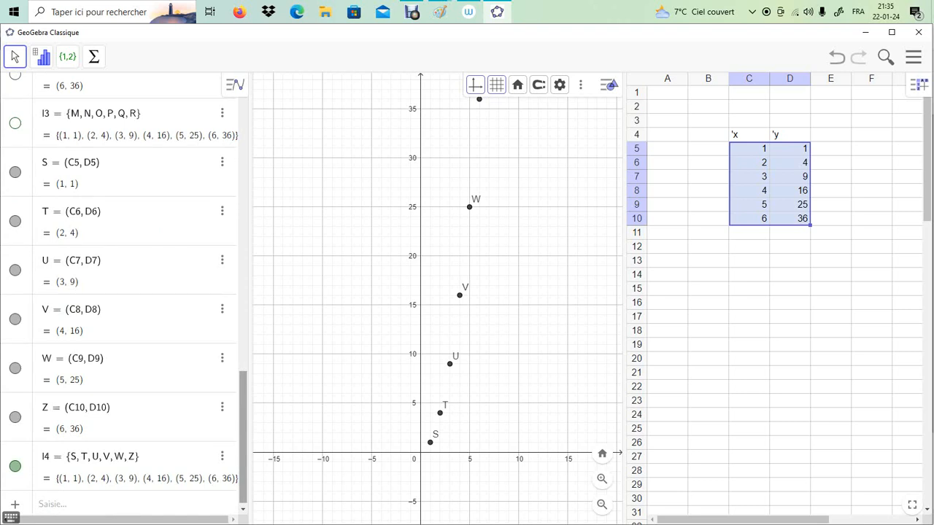
{"action": "left_click", "coordinate": [65, 504]}
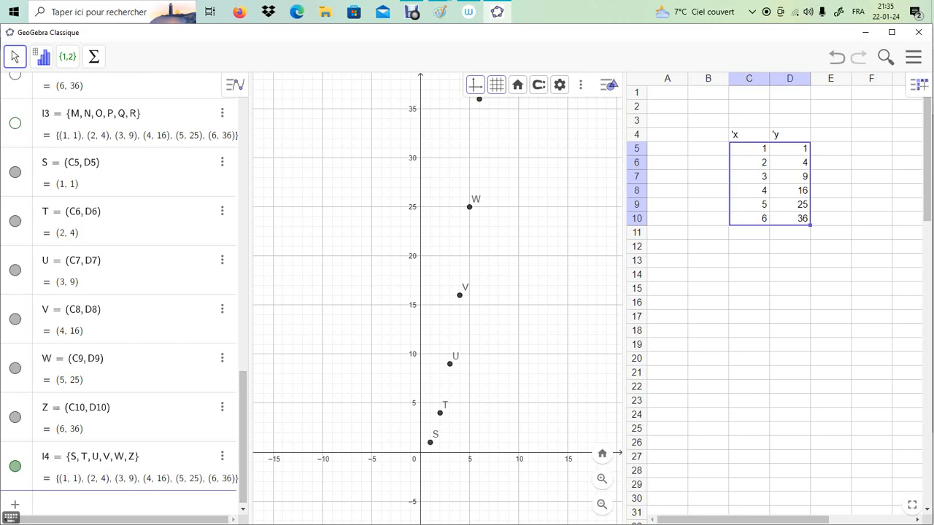
{"action": "type", "text": "x"}
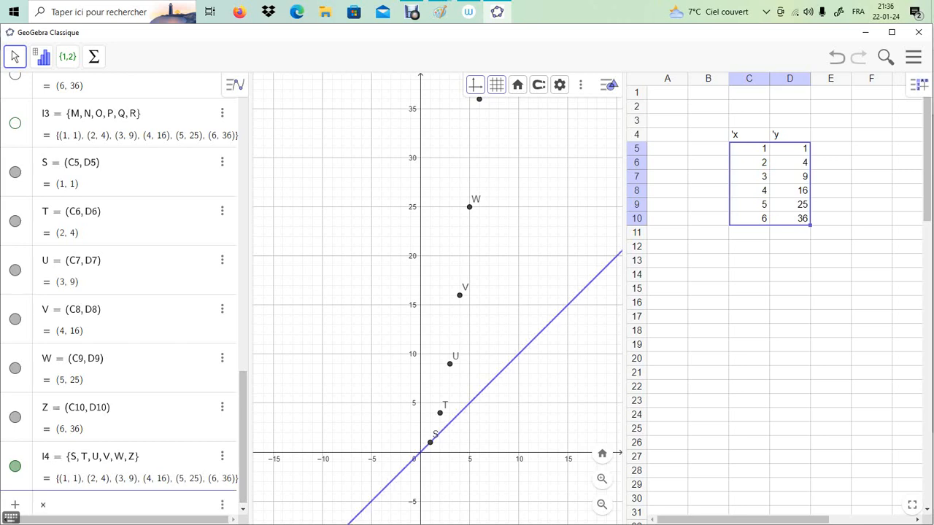
{"action": "type", "text": "^2"}
{"action": "key", "text": "Return"}
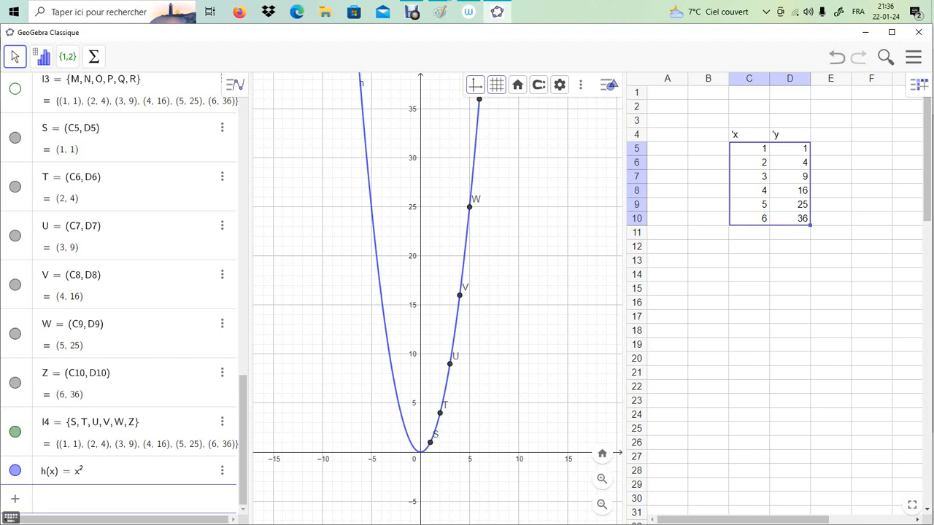
Plot the parabola restricted to non-negative x with the conditional function si(x>=0,h).
{"action": "type", "text": "si"}
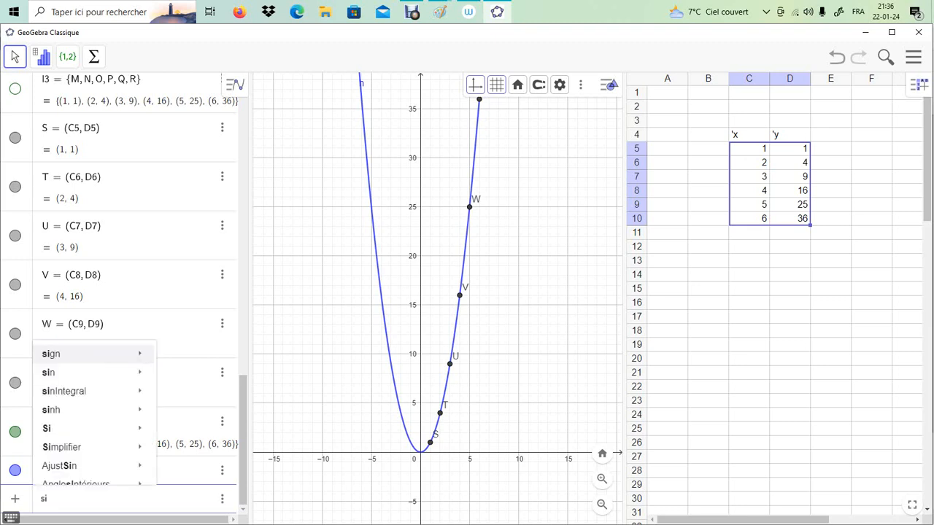
{"action": "type", "text": "(x"}
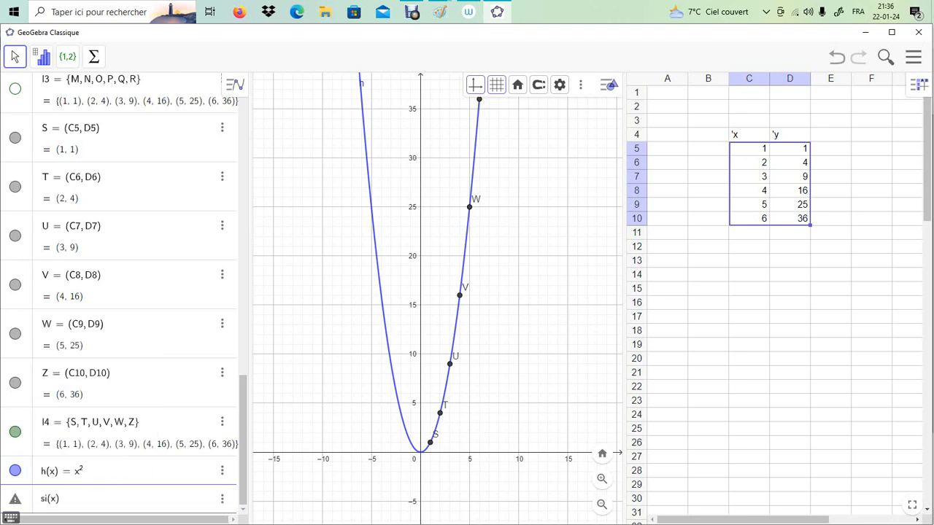
{"action": "type", "text": ">=0,h"}
{"action": "key", "text": "Return"}
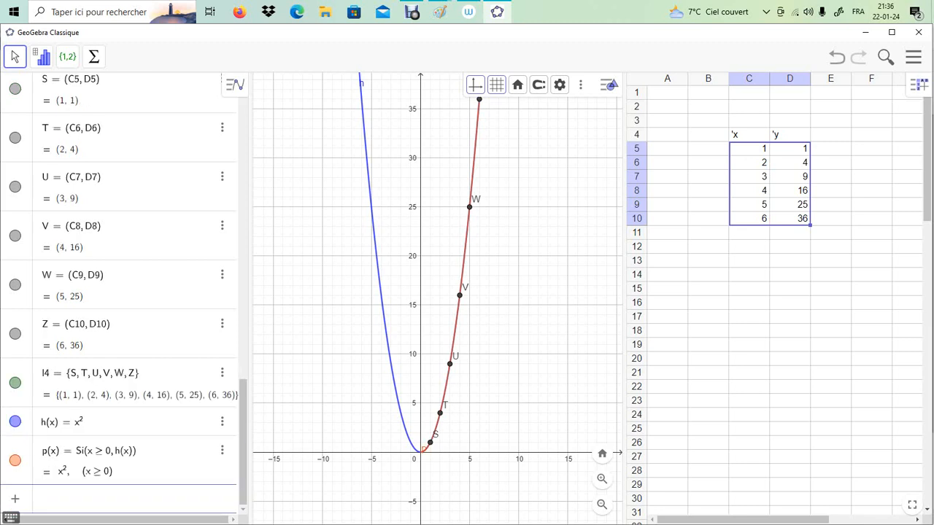